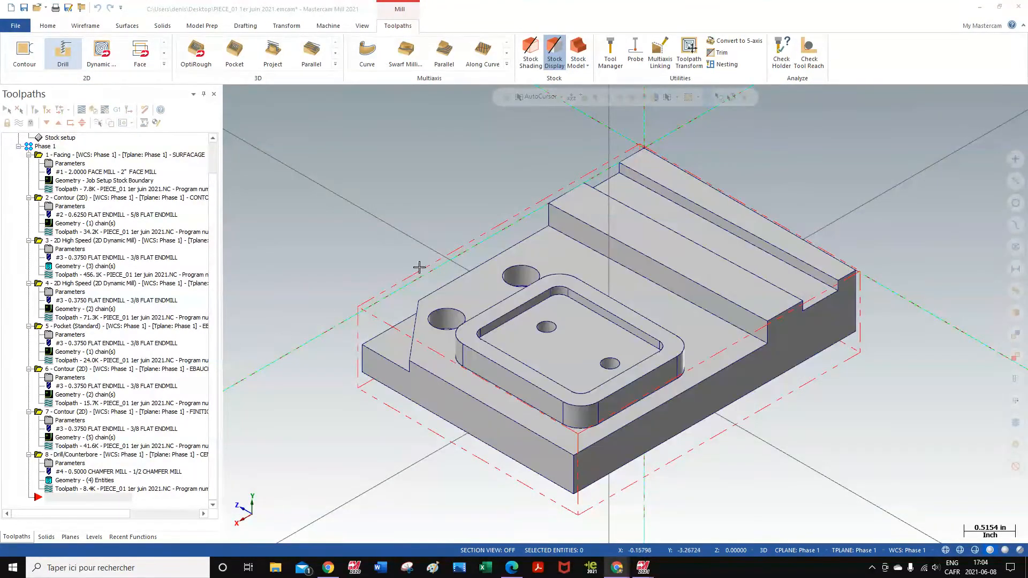
# Start a Drill toolpath on the two small holes in the pocket floor
pyautogui.click(64, 56)
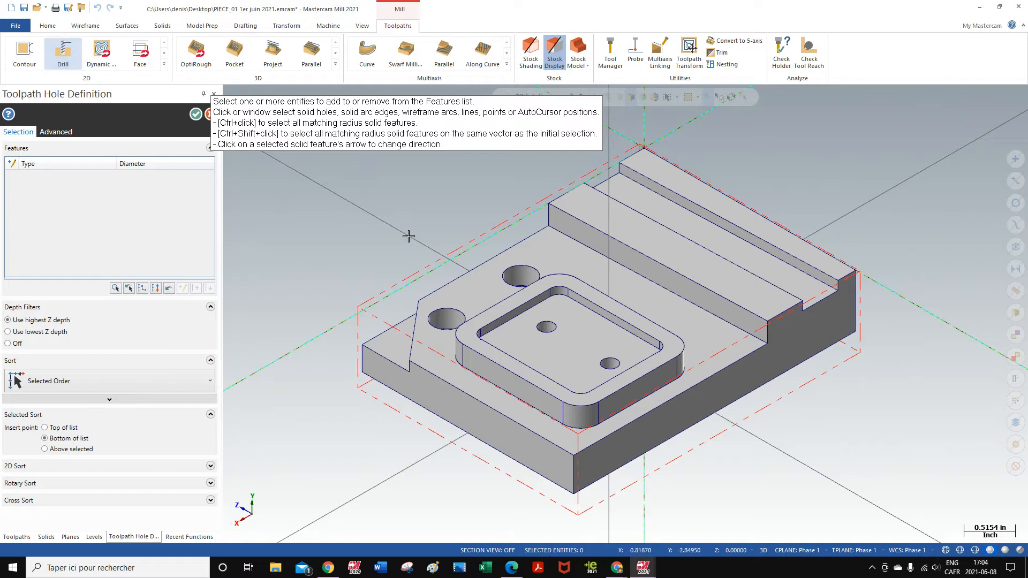
pyautogui.click(613, 366)
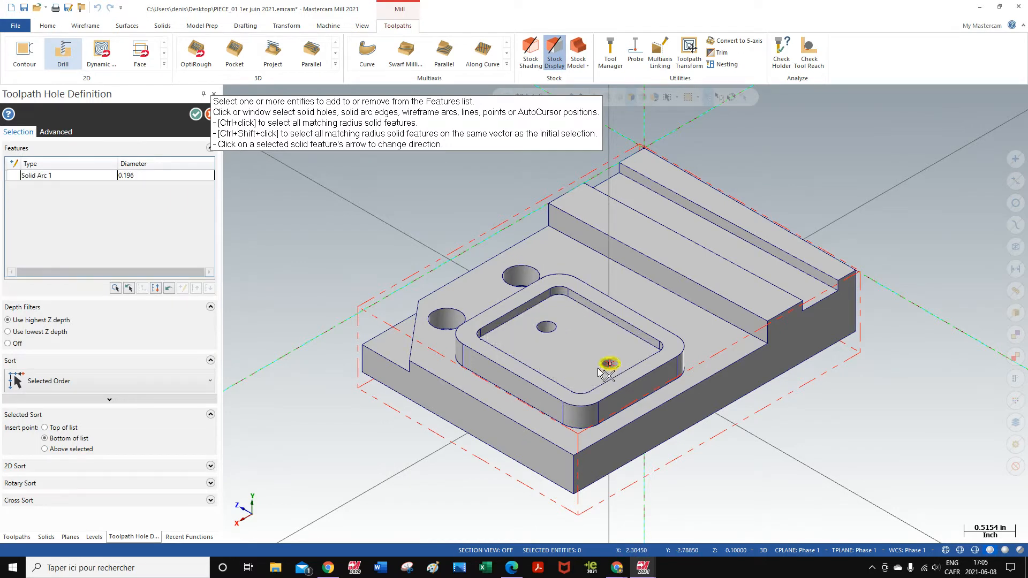
pyautogui.click(549, 330)
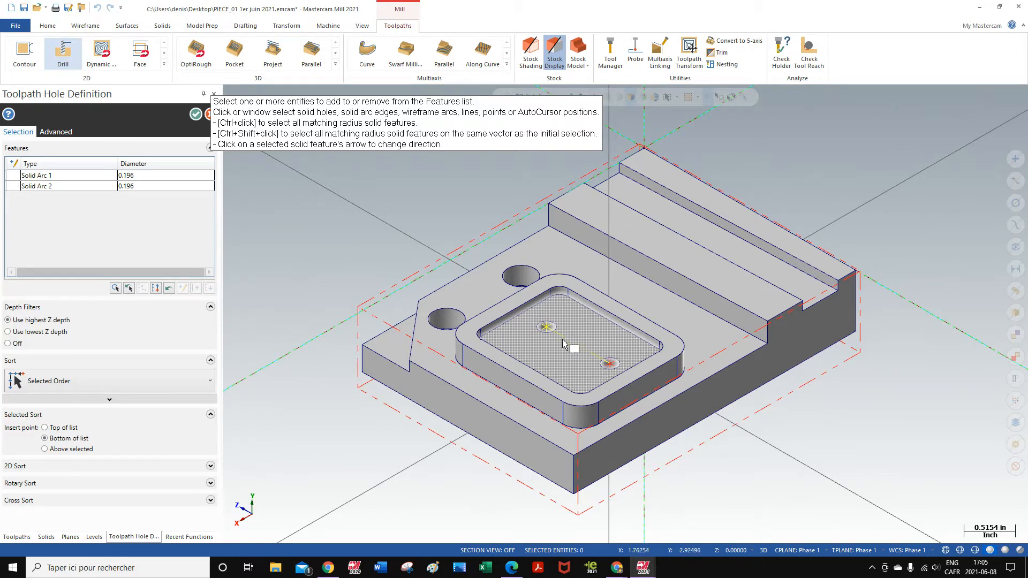
pyautogui.click(195, 115)
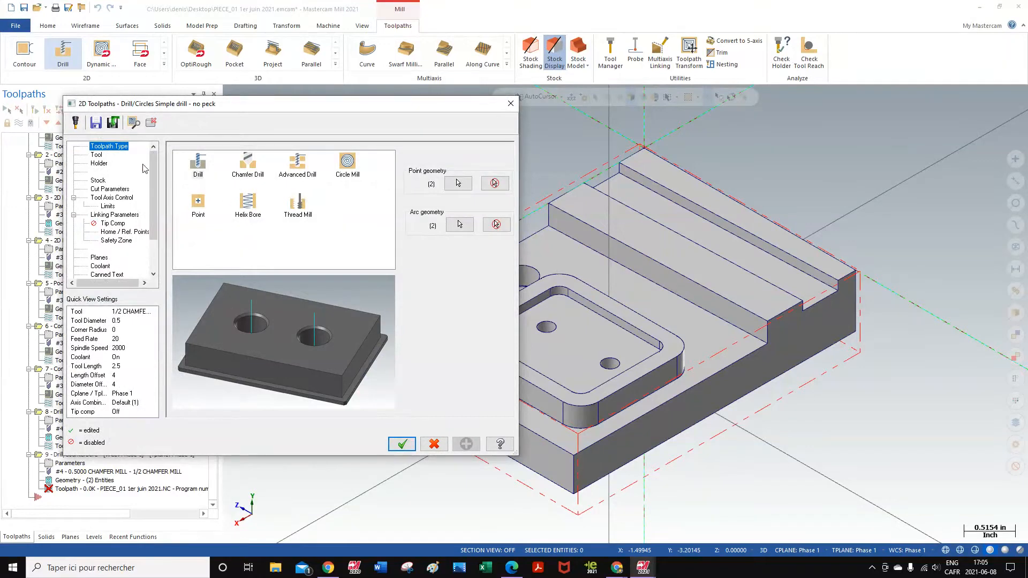
# Filter the tool library to drills with a diameter equal to 0.201 and assign the NO. 7 DRILL to the operation
pyautogui.click(97, 155)
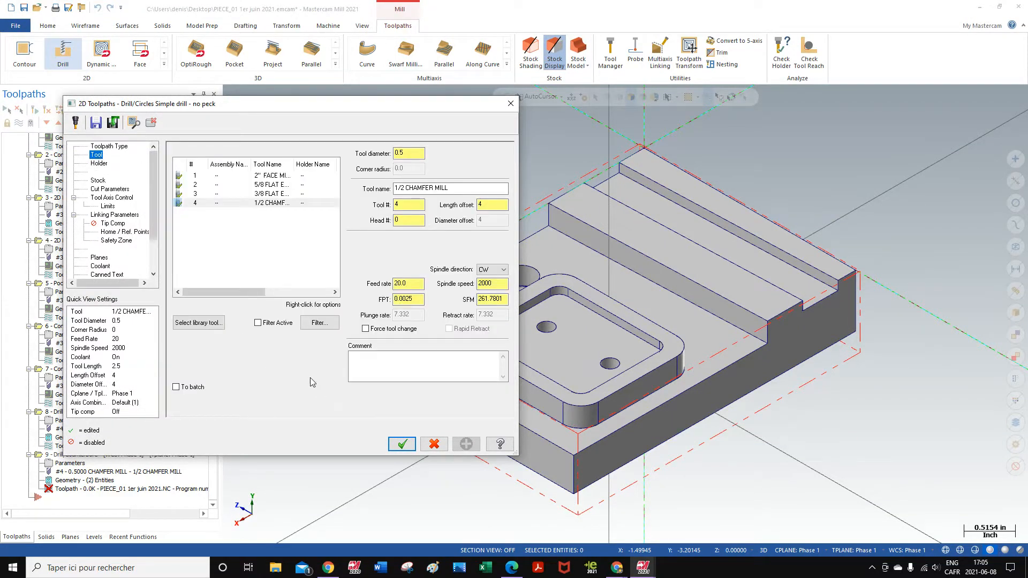
pyautogui.click(208, 323)
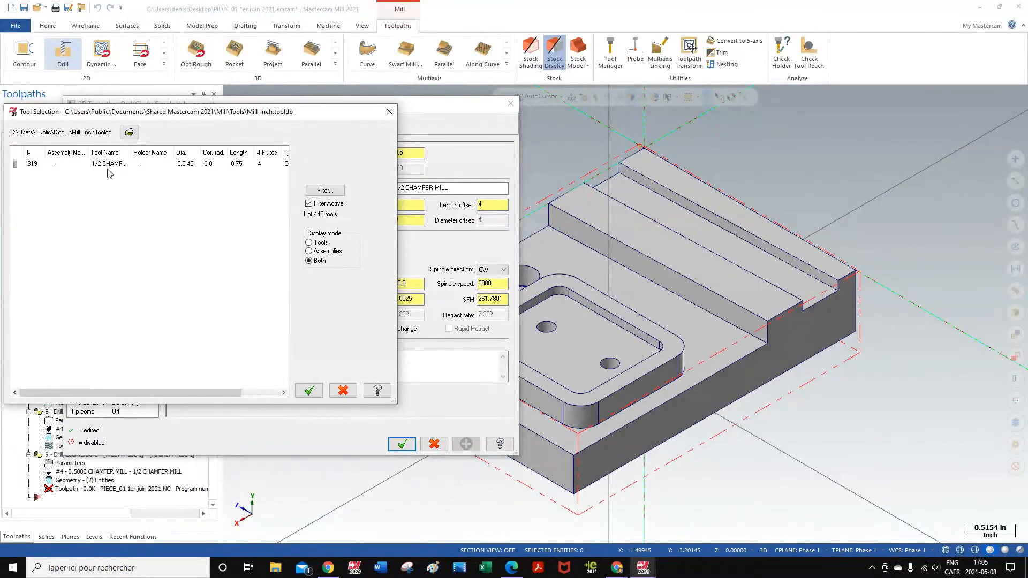
pyautogui.click(325, 191)
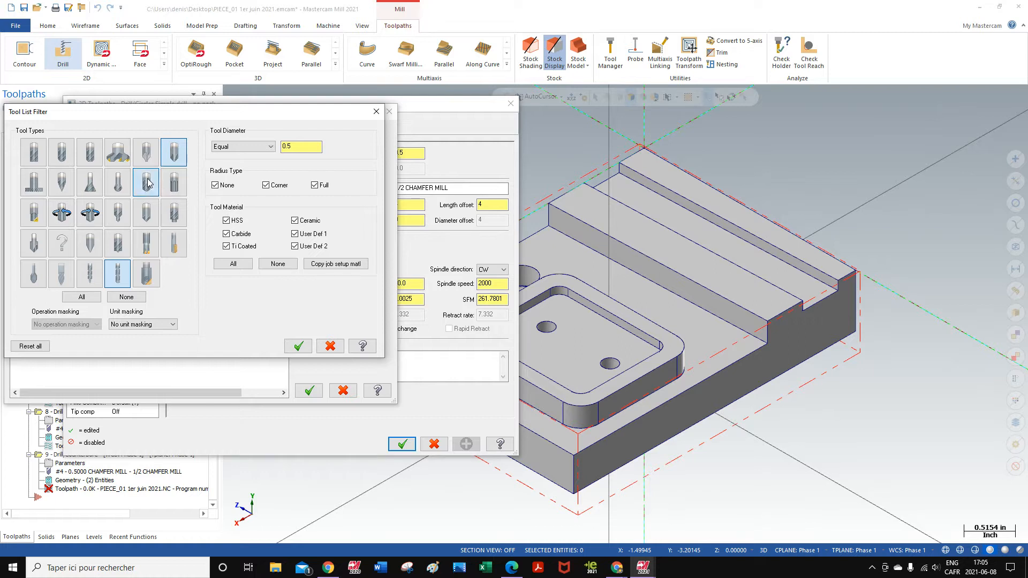
pyautogui.click(120, 297)
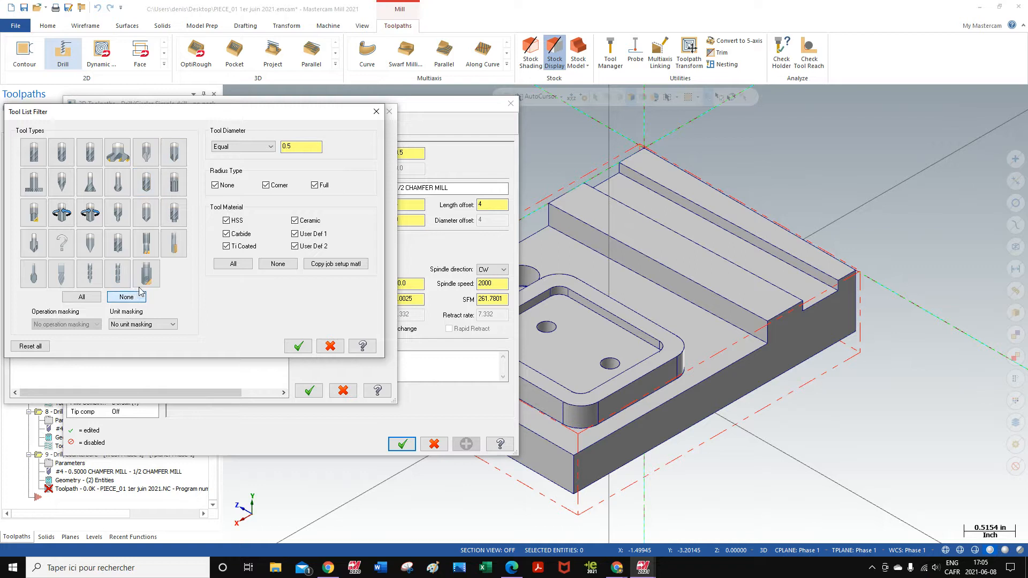
pyautogui.click(146, 184)
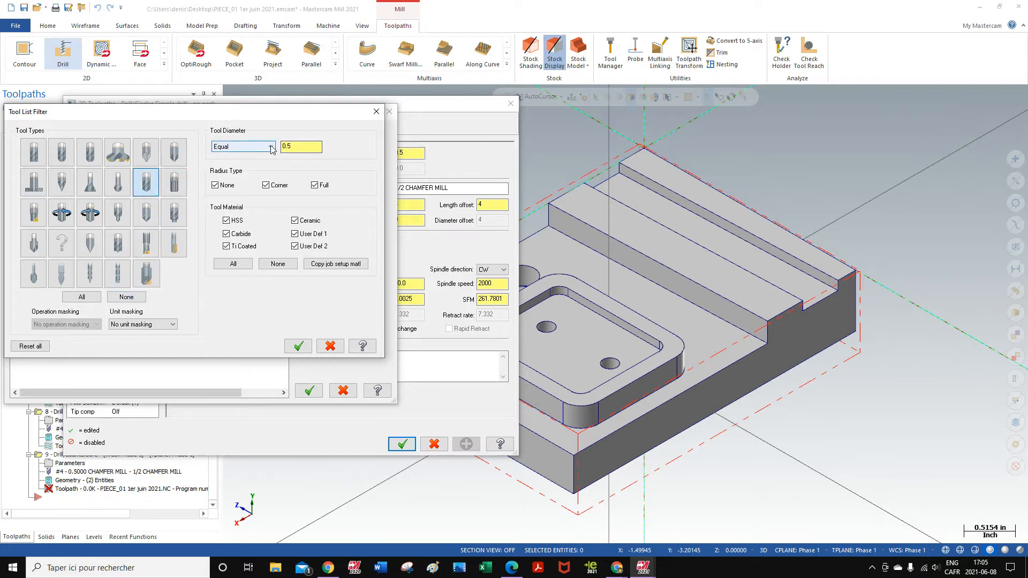
pyautogui.moveTo(301, 147); pyautogui.dragTo(274, 146)
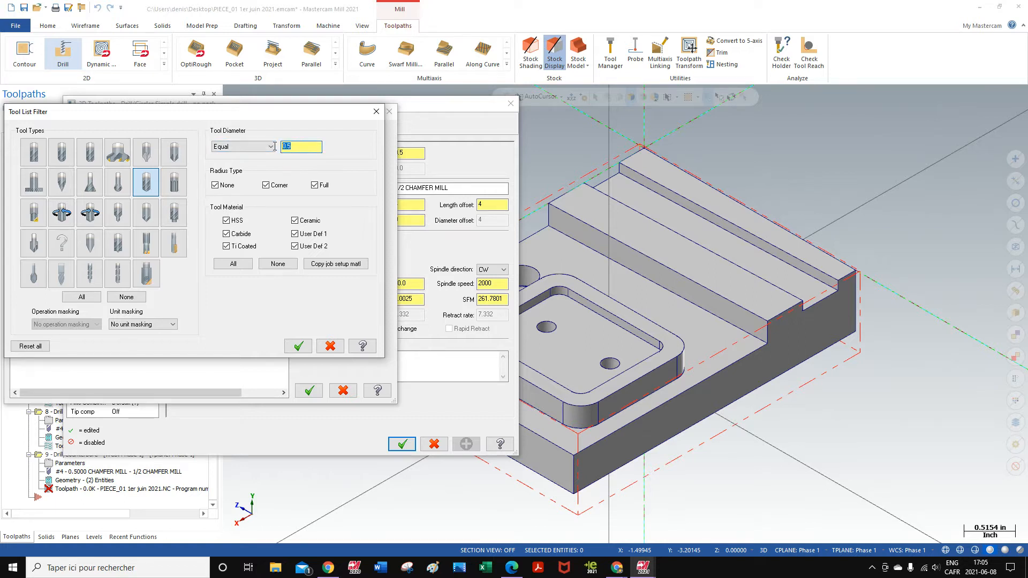
pyautogui.write('0')
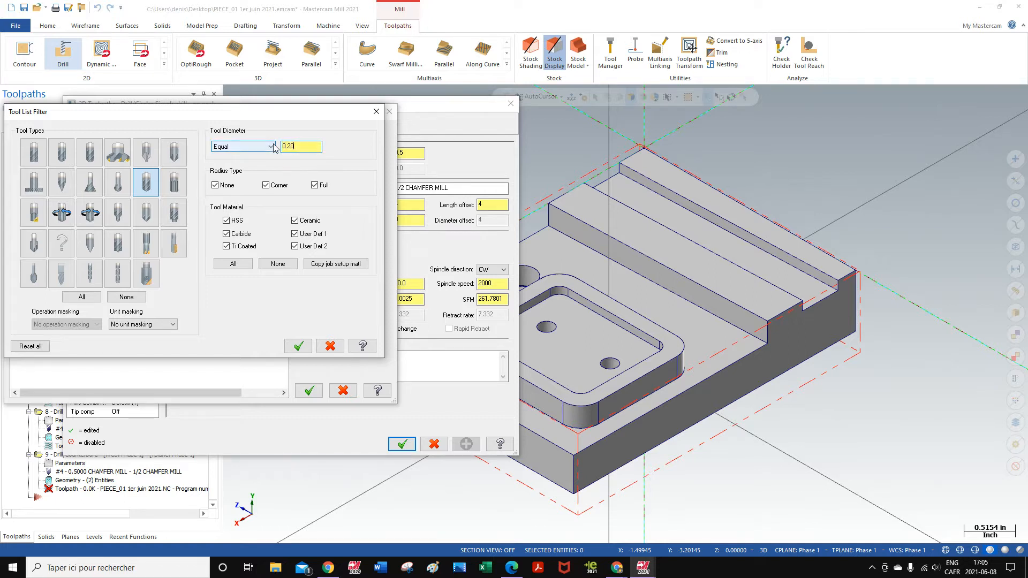
pyautogui.write('.201')
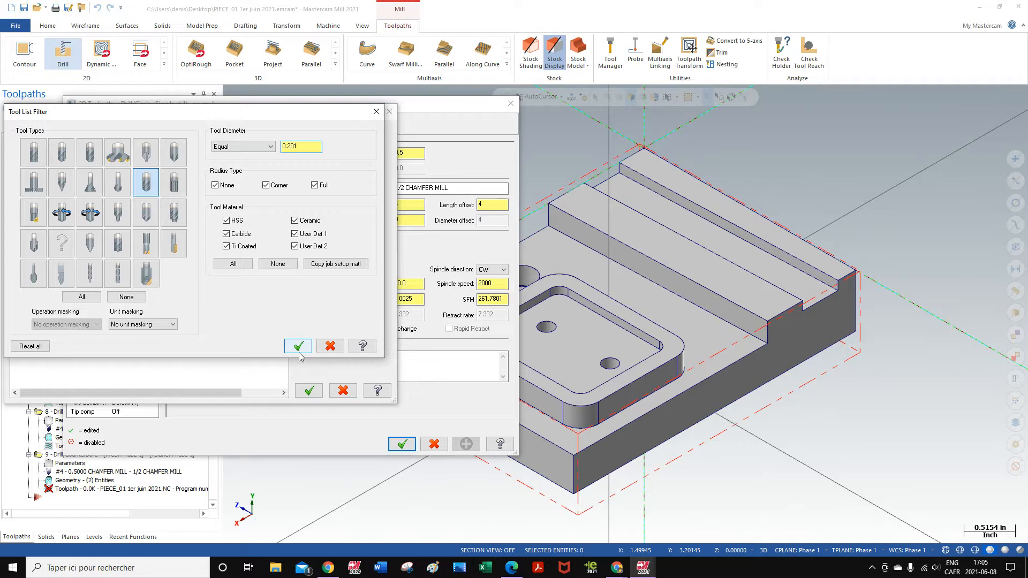
pyautogui.click(299, 346)
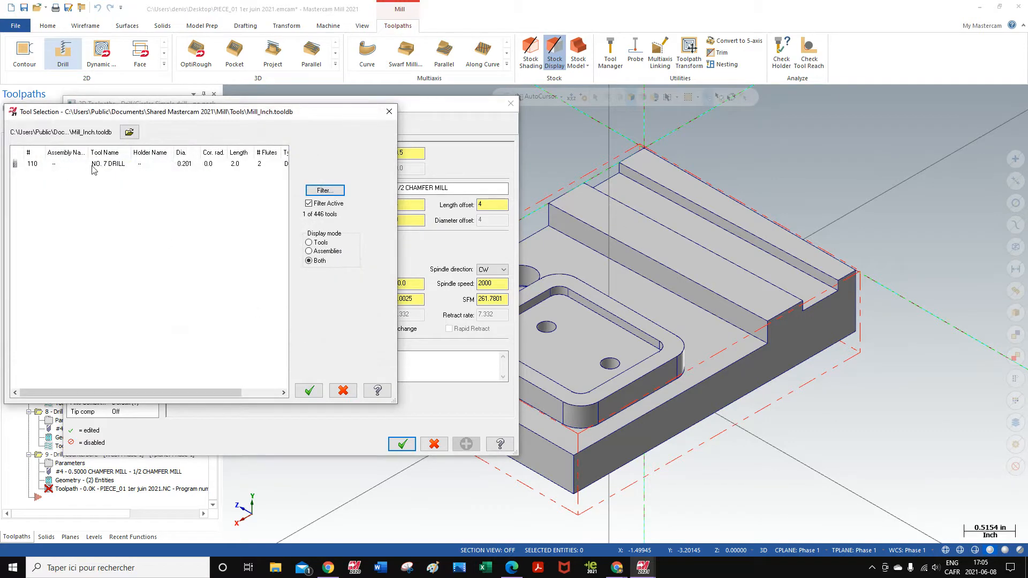
pyautogui.click(119, 167)
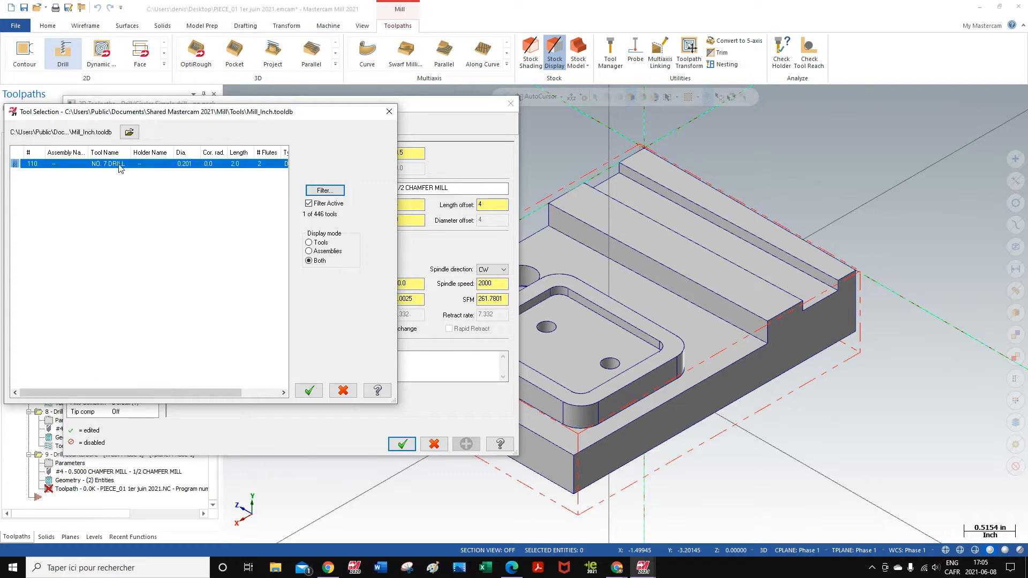
pyautogui.click(309, 391)
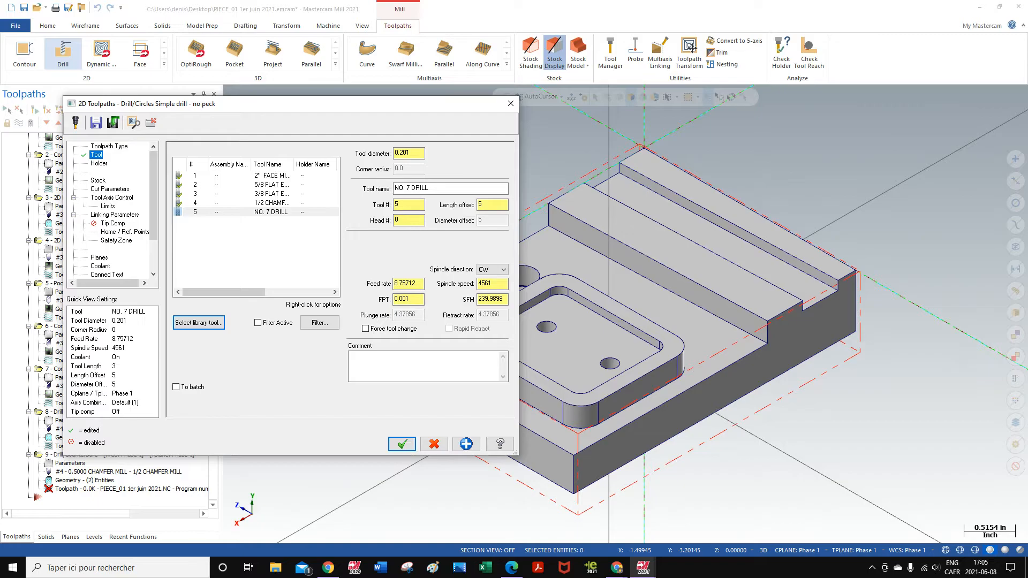
pyautogui.moveTo(1027, 17); pyautogui.dragTo(61, 1)
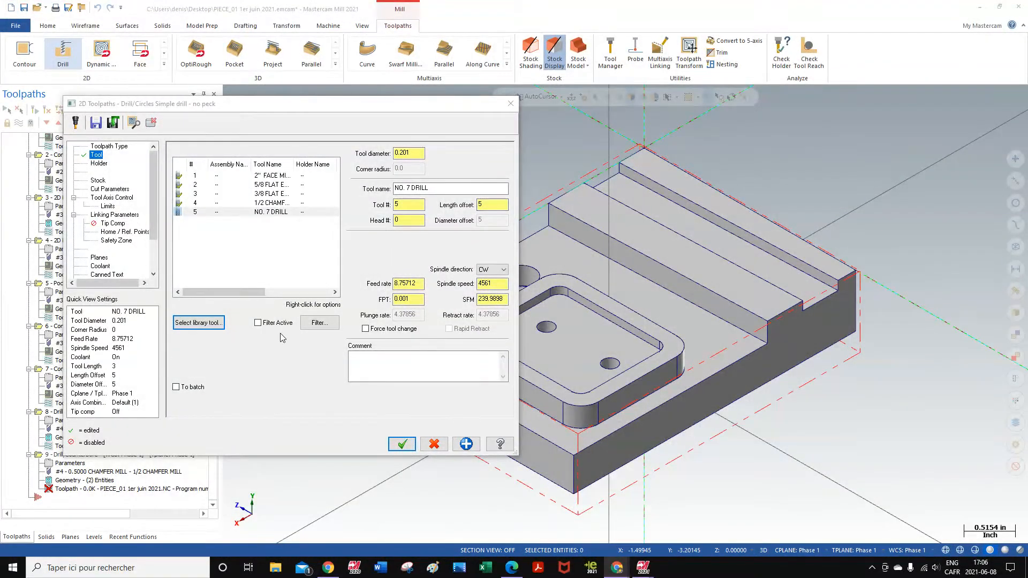
# Set the drill's surface speed to 200 SFM and its feed per tooth to 0.005
pyautogui.doubleClick(502, 300)
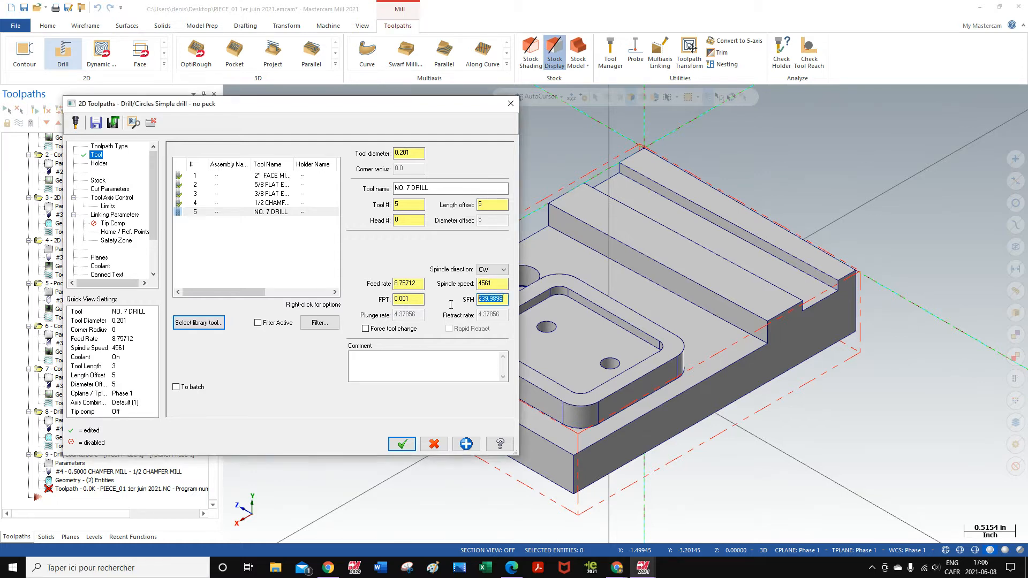
pyautogui.write('200')
pyautogui.press('Return')
pyautogui.click(410, 299)
pyautogui.write('5')
# Enter an operation comment starting with "PERCAGE D" that describes the drilling of the holes
pyautogui.click(366, 359)
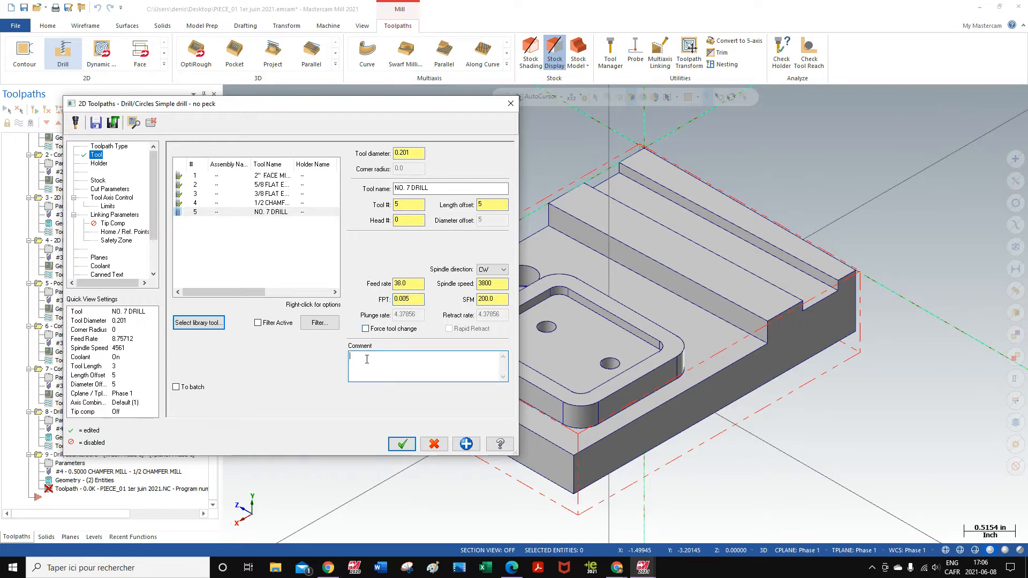
pyautogui.write('P')
pyautogui.press('BackSpace')
pyautogui.press('BackSpace')
pyautogui.press('BackSpace')
pyautogui.write('ROUS DE 0')
# Change the drilling cycle to Peck Drill and enter the peck amount
pyautogui.click(107, 189)
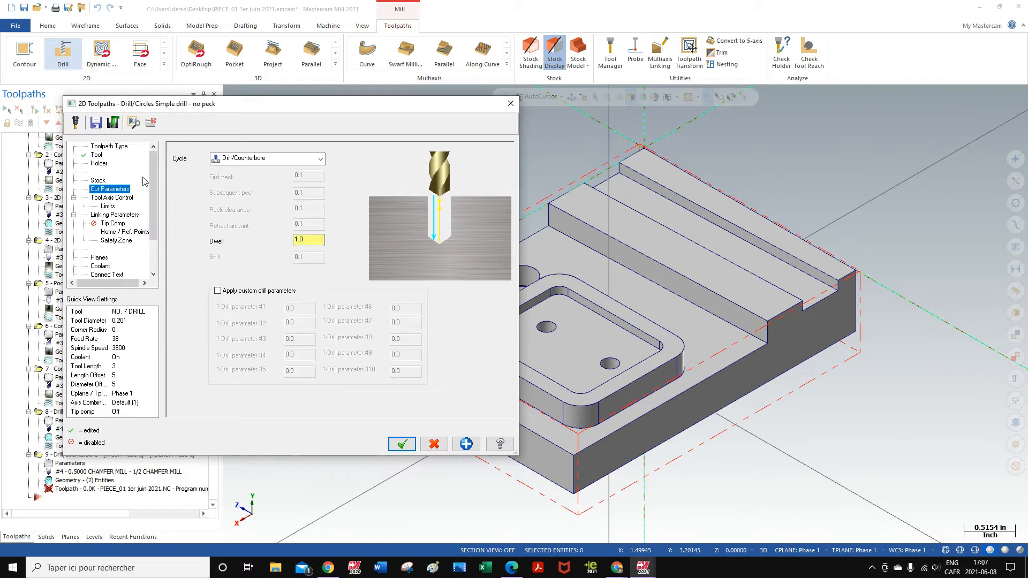
pyautogui.click(321, 160)
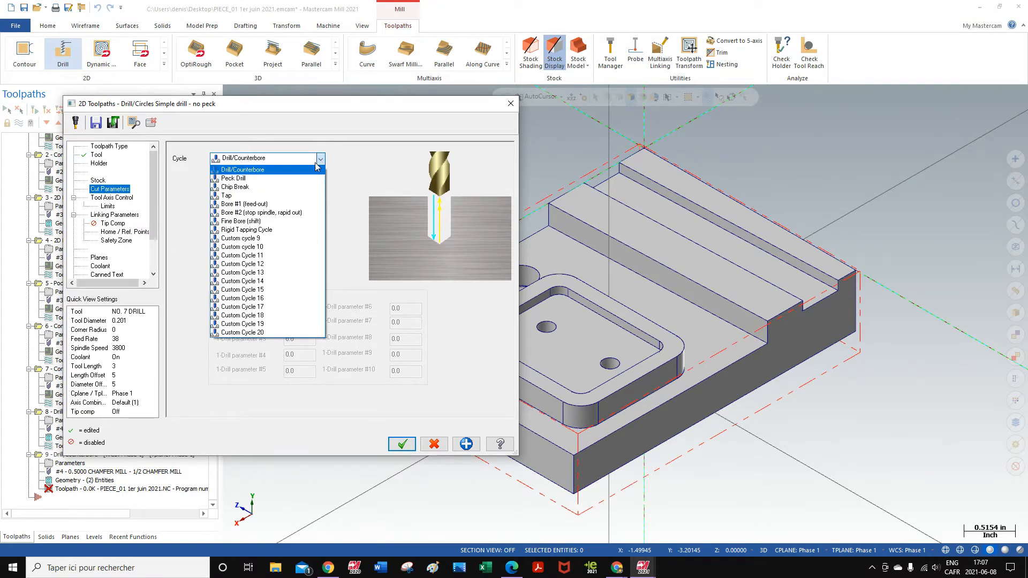
pyautogui.click(236, 179)
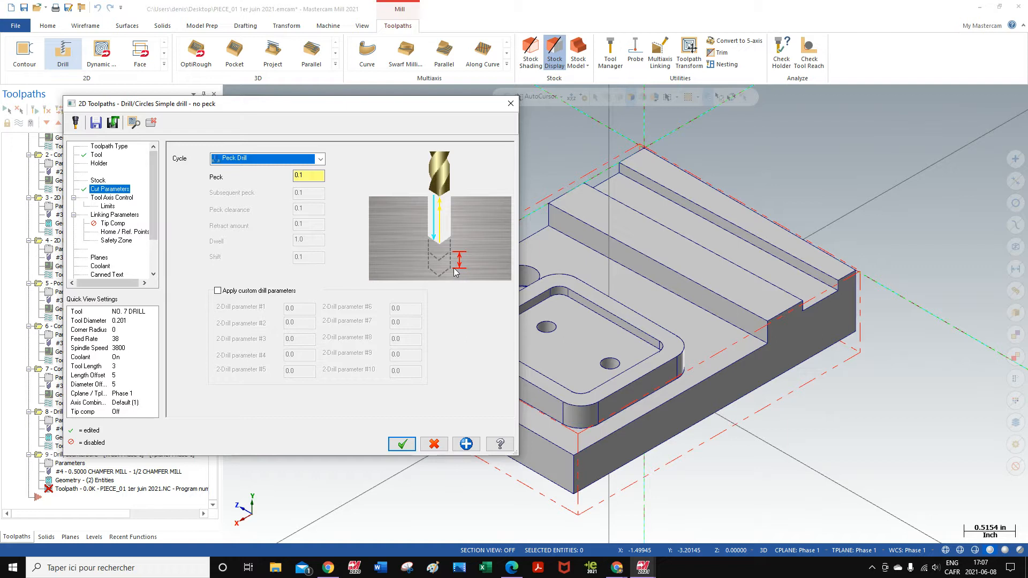
pyautogui.click(305, 177)
pyautogui.click(307, 176)
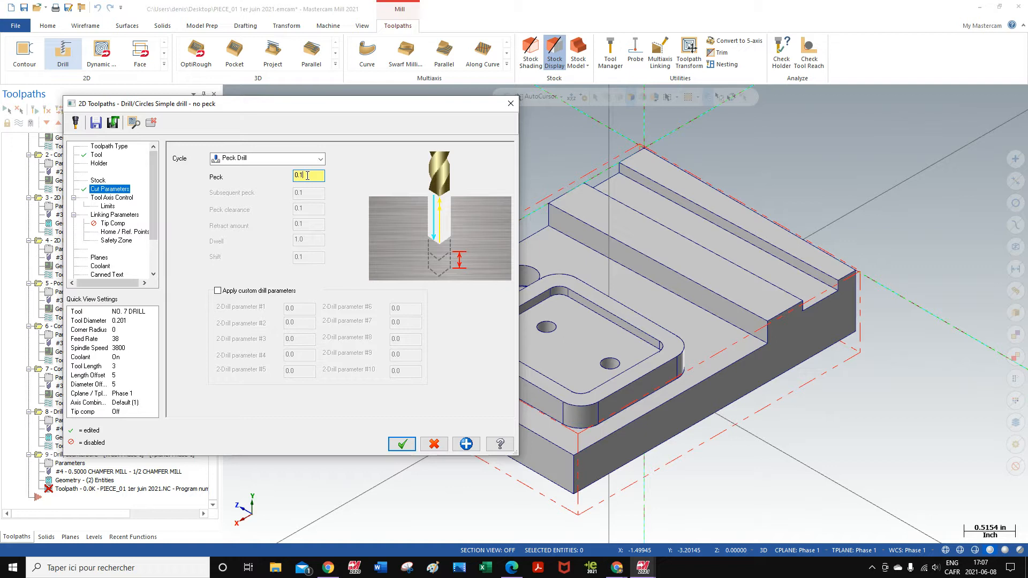
pyautogui.doubleClick(308, 176)
pyautogui.write('0')
# Consult section A-A in the PIECE_01.pdf drawing in Edge, and set the incremental drilling depth to -.650 in Mastercam's linking parameters
pyautogui.click(109, 215)
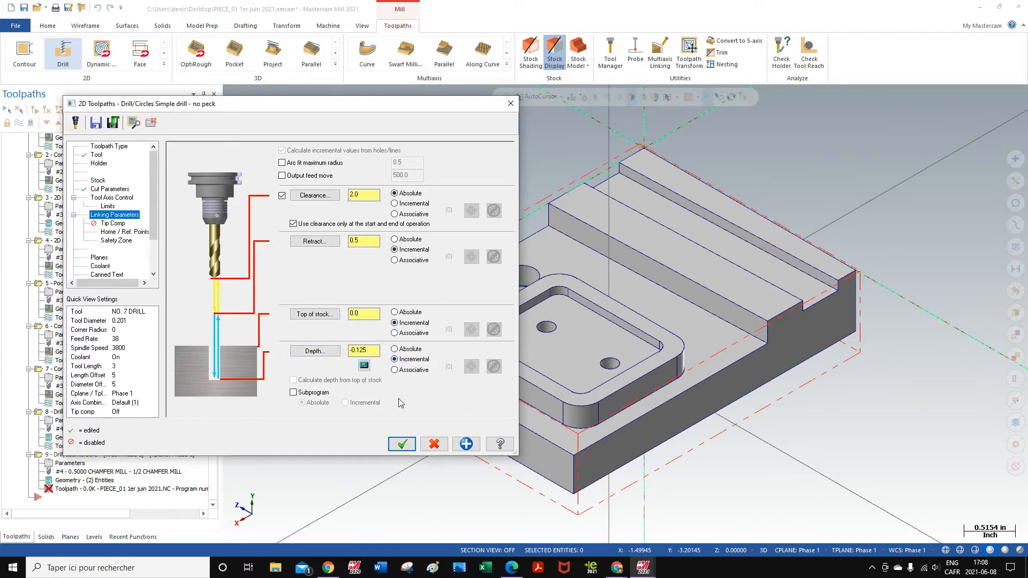
pyautogui.moveTo(508, 568)
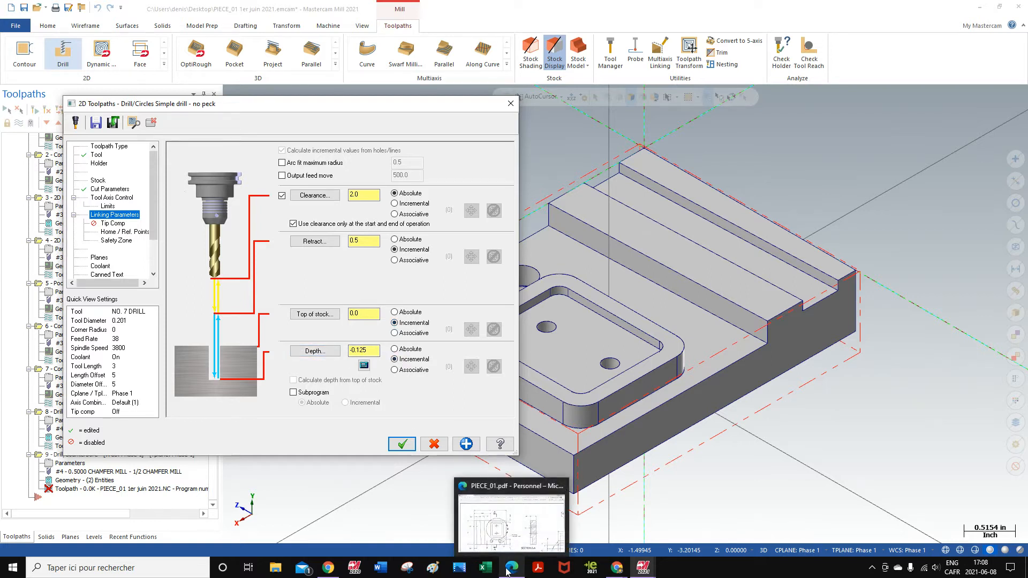
pyautogui.click(511, 570)
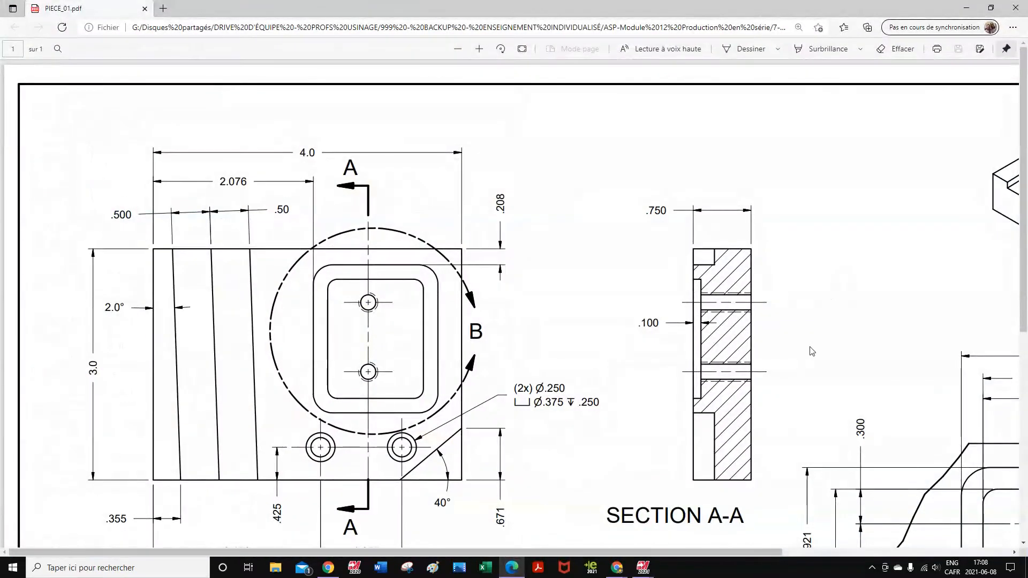
pyautogui.scroll(-4, 795, 313)
pyautogui.scroll(3, 794, 313)
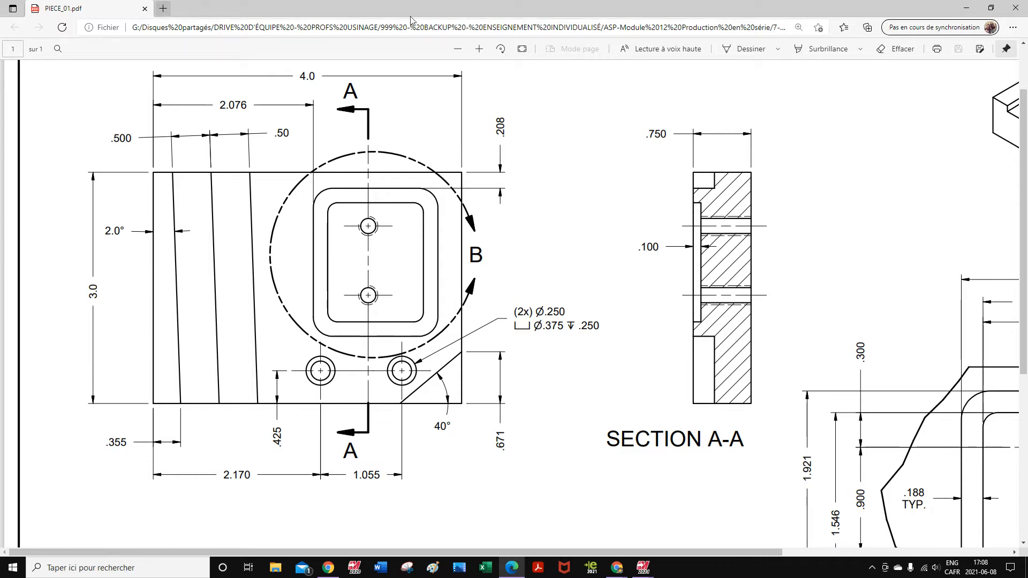
pyautogui.click(967, 7)
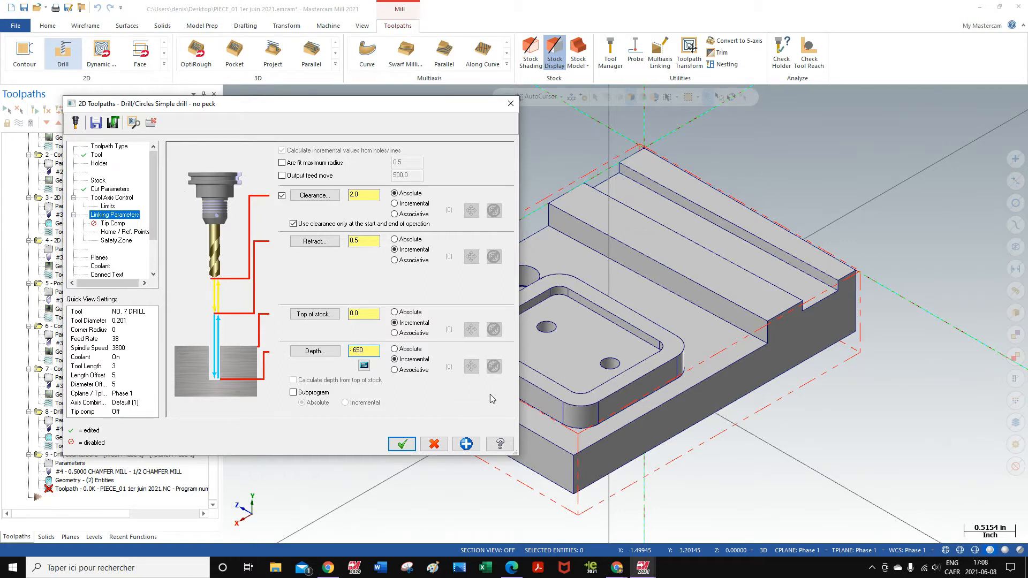
# Enable tip compensation for the drill with a breakthrough amount of 0.05
pyautogui.click(113, 223)
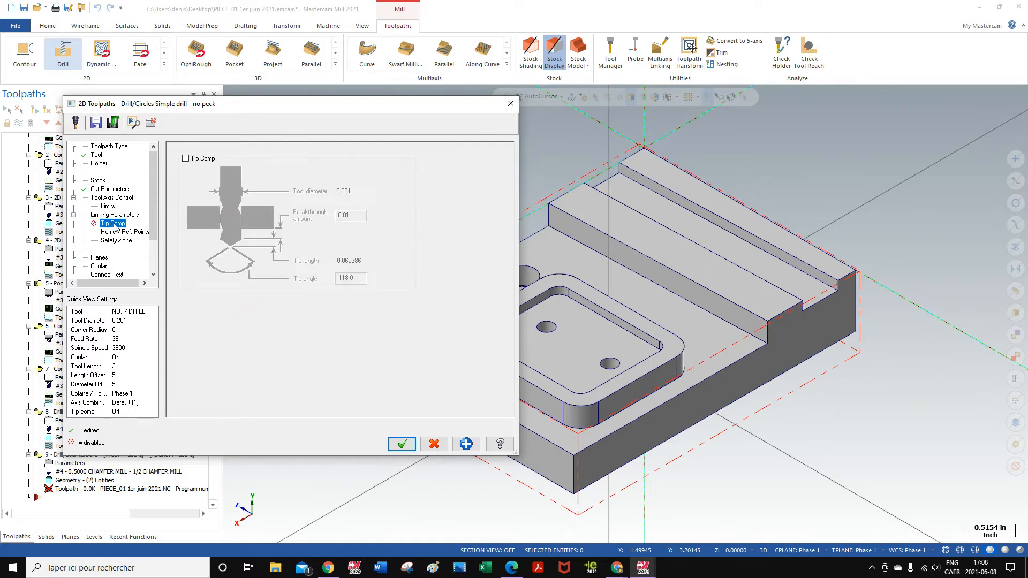
pyautogui.click(186, 159)
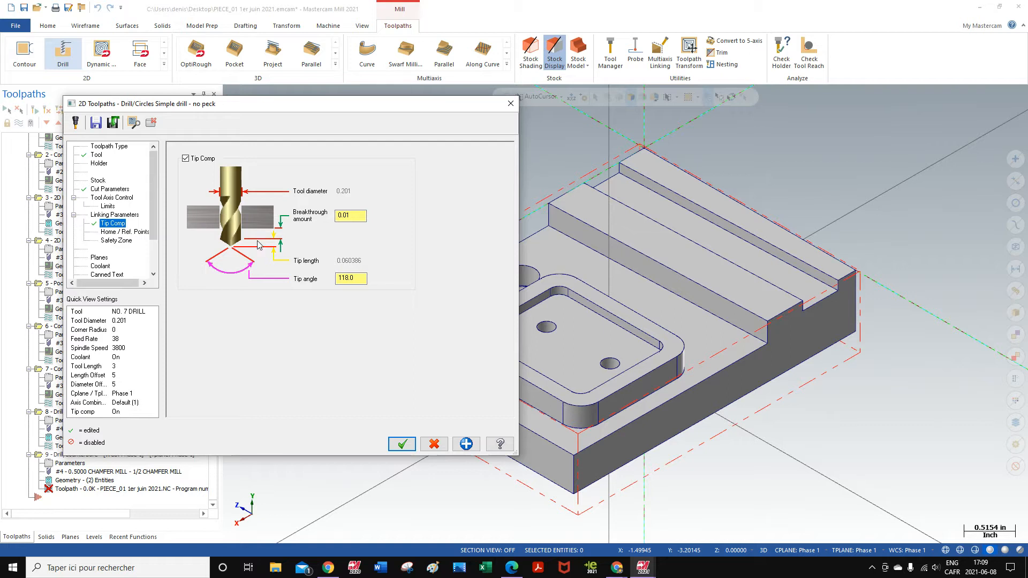
pyautogui.doubleClick(309, 220)
# Check the coolant settings and accept the parameters to generate the peck drill toolpath
pyautogui.moveTo(157, 230); pyautogui.dragTo(156, 240)
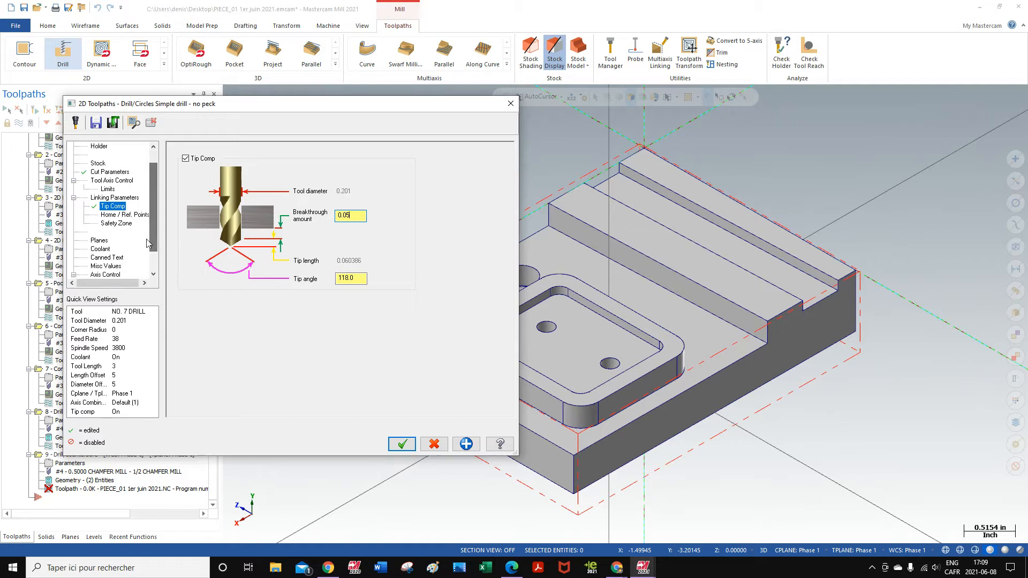
pyautogui.click(99, 249)
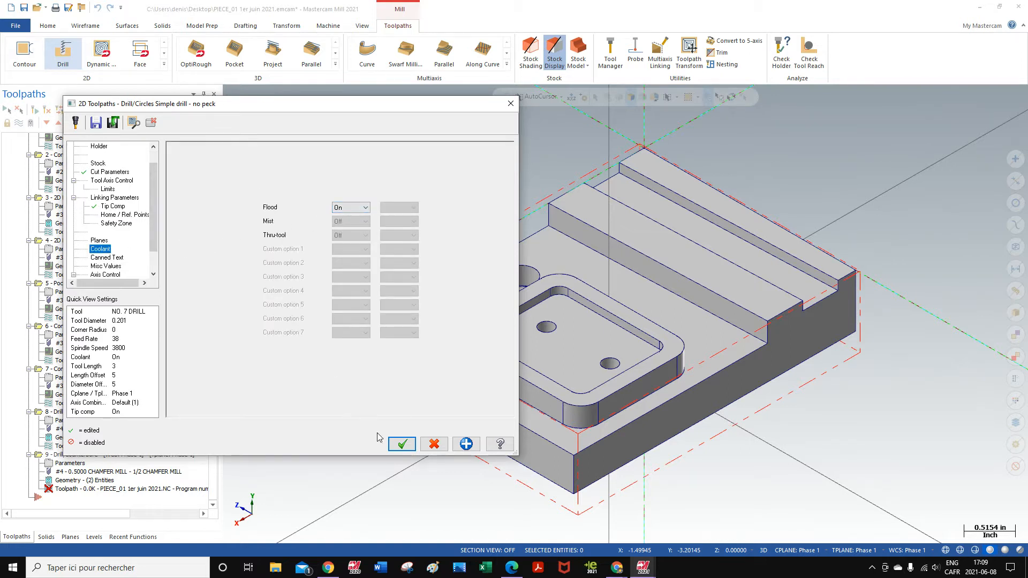
pyautogui.click(403, 445)
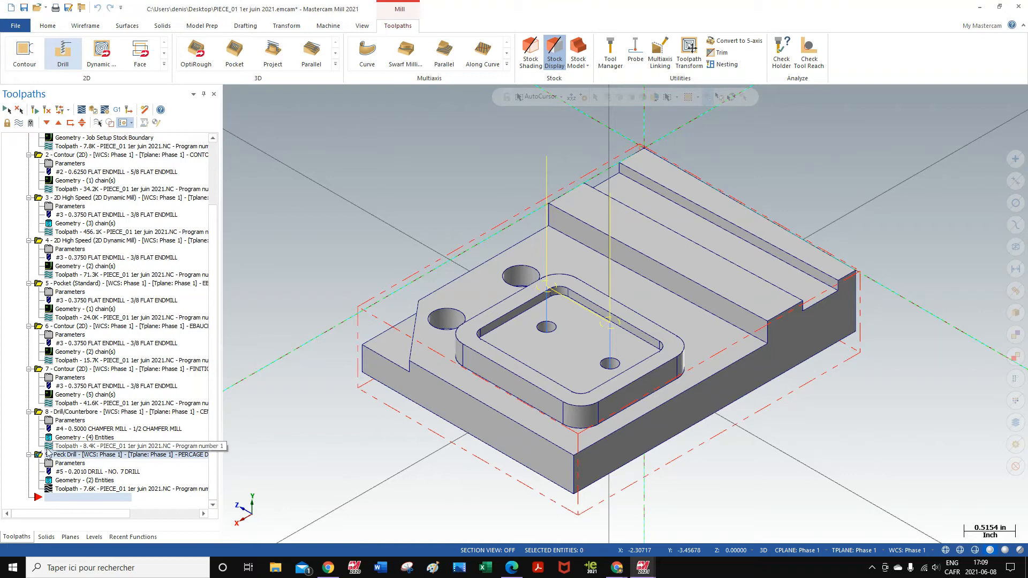
# Backplot the peck drill operation and display the part in wireframe to see the drill inside the holes
pyautogui.click(48, 490)
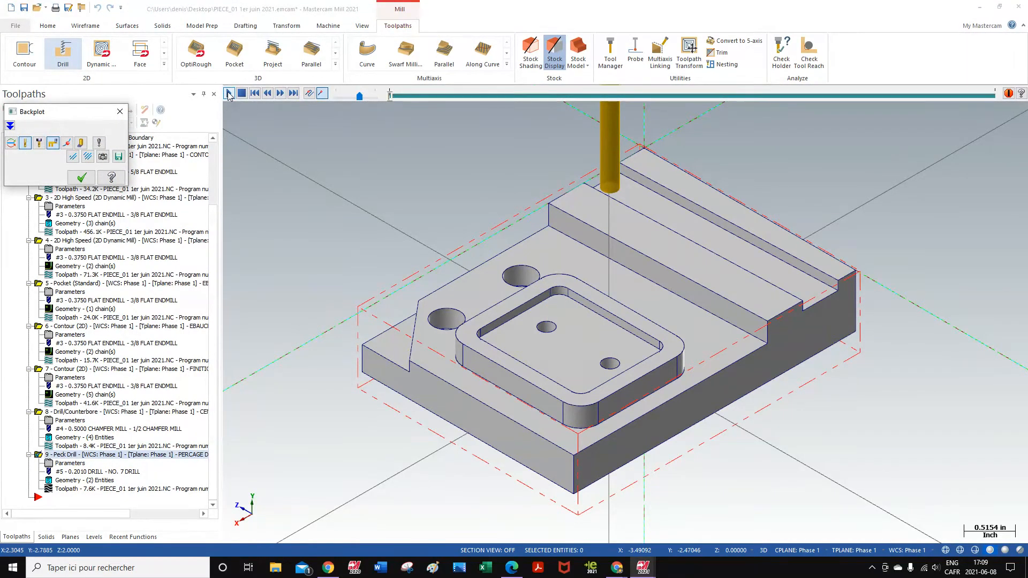
pyautogui.click(228, 93)
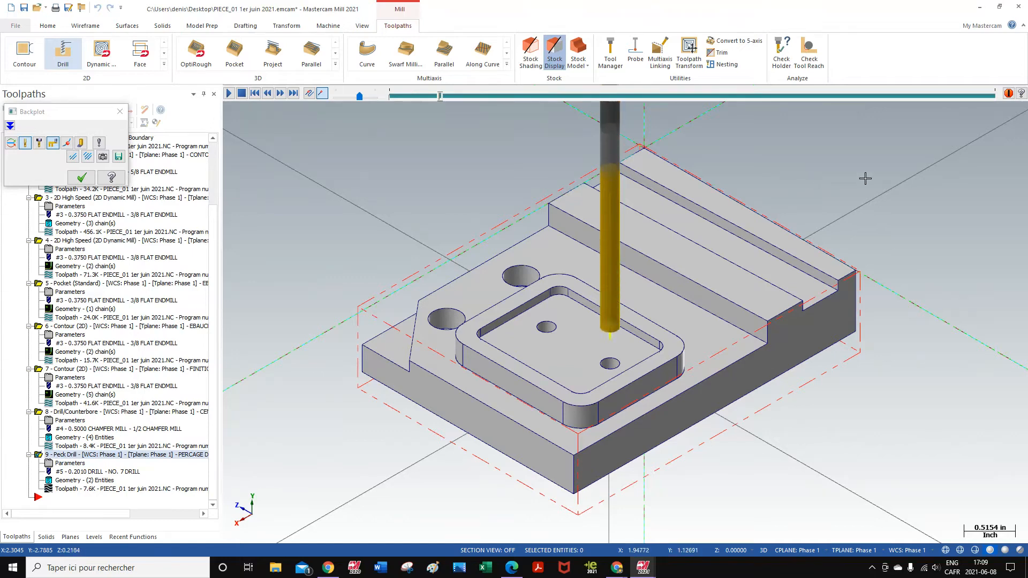
pyautogui.click(363, 25)
pyautogui.click(262, 49)
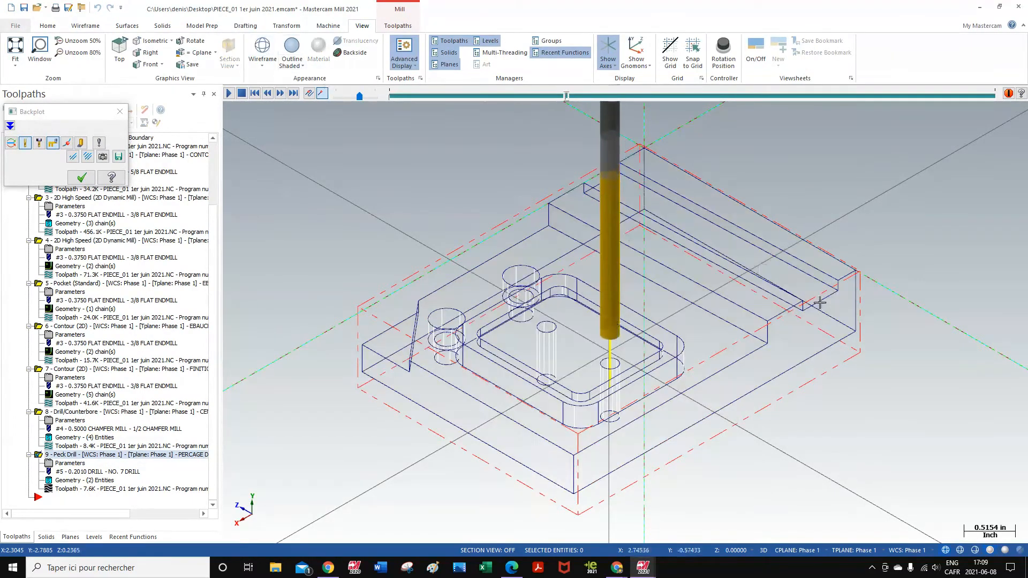
# Examine the peck drill backplot from the front view, checking the retract height above the part and the breakthrough below it
pyautogui.rightClick(820, 475)
pyautogui.click(852, 386)
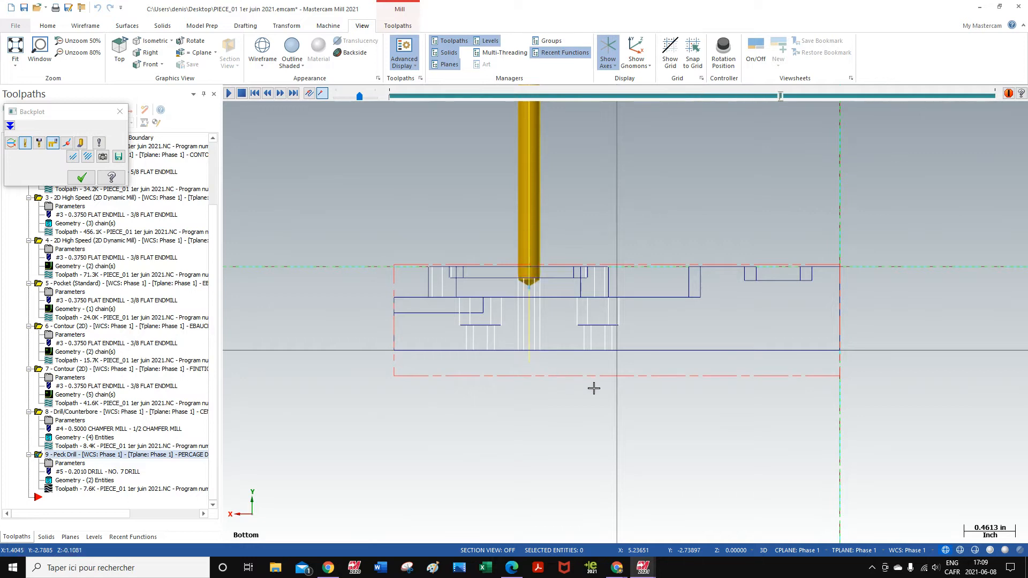
pyautogui.rightClick(714, 237)
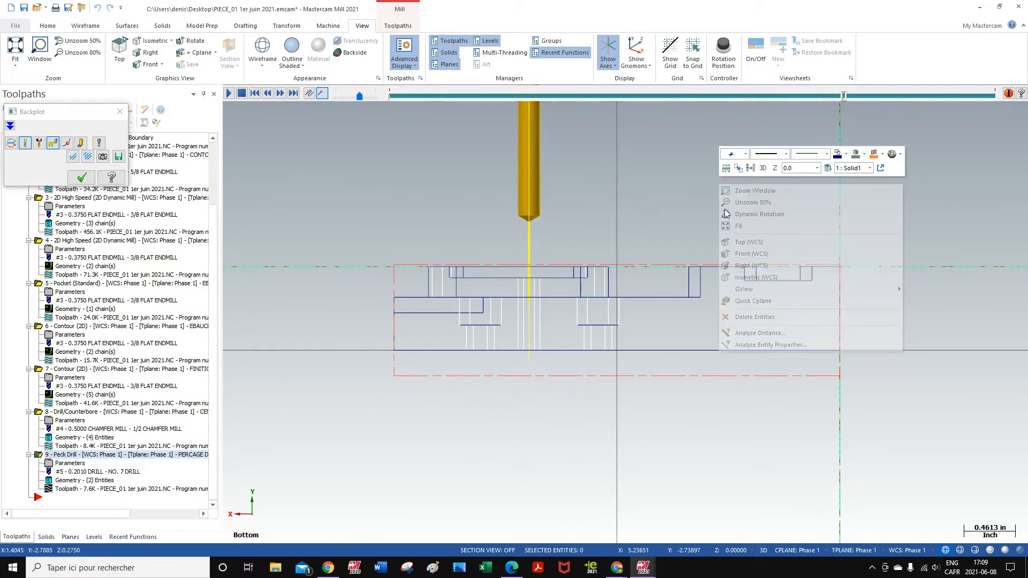
pyautogui.click(743, 243)
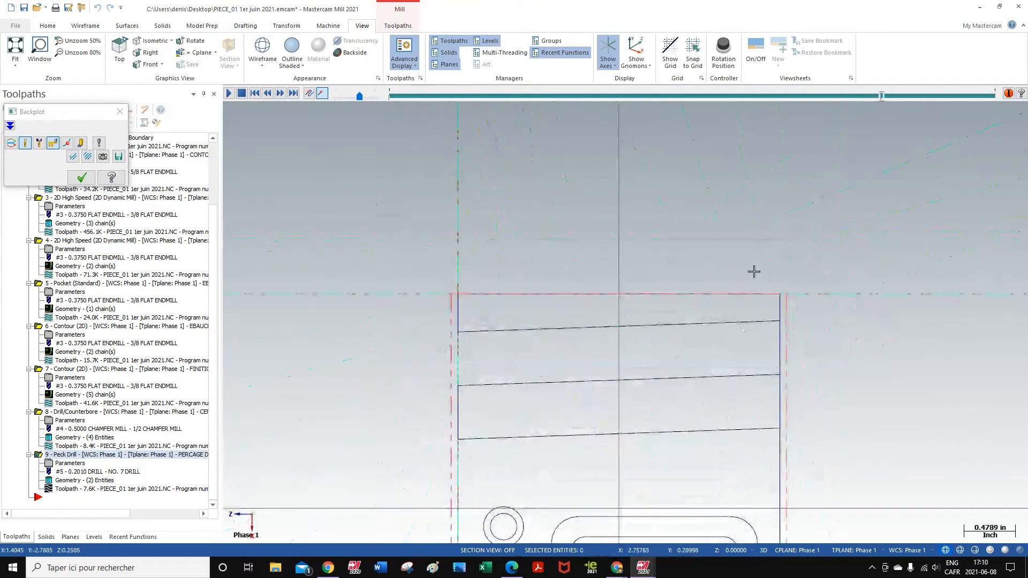
pyautogui.rightClick(764, 252)
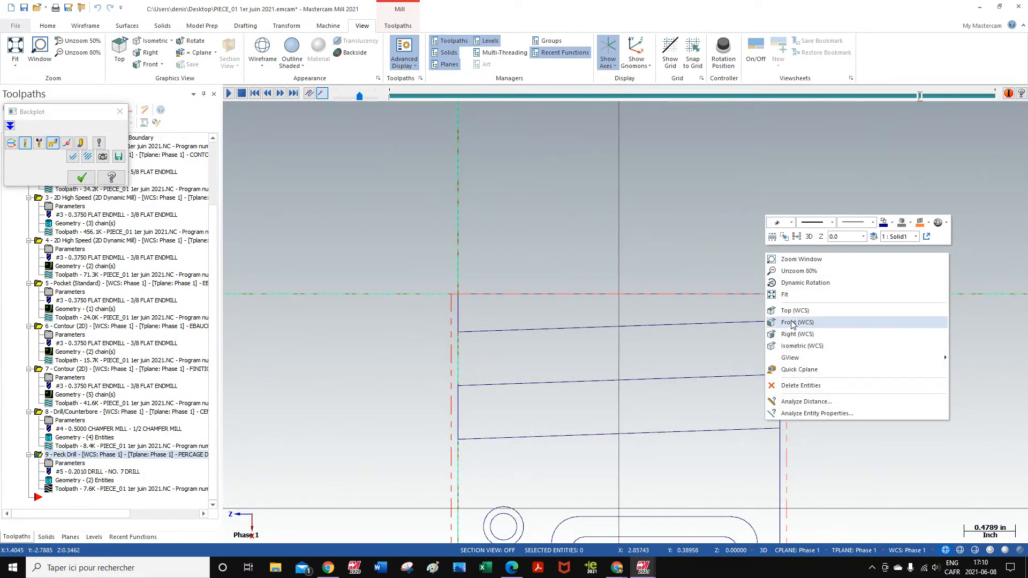
pyautogui.click(793, 322)
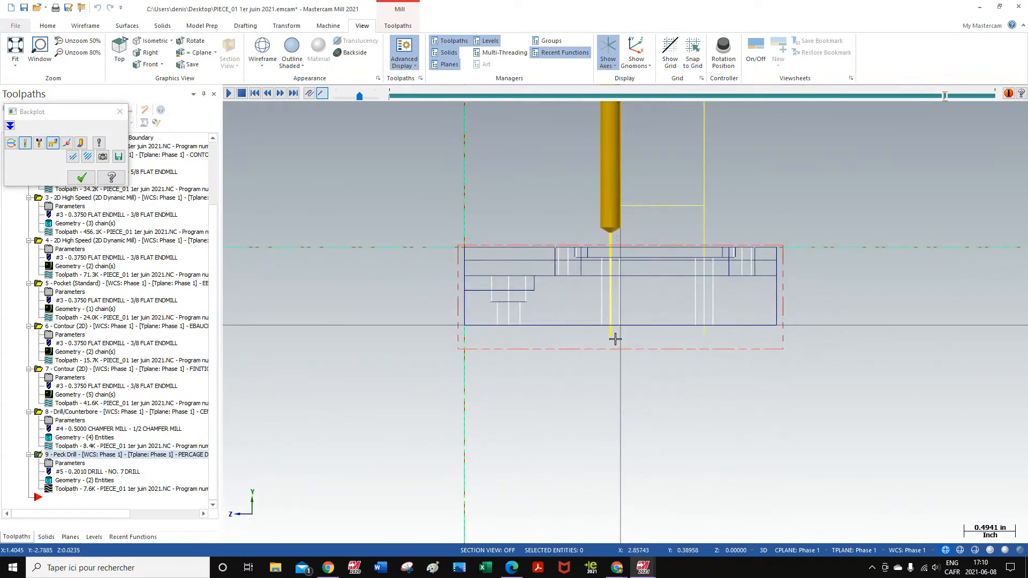
pyautogui.scroll(4, 664, 273)
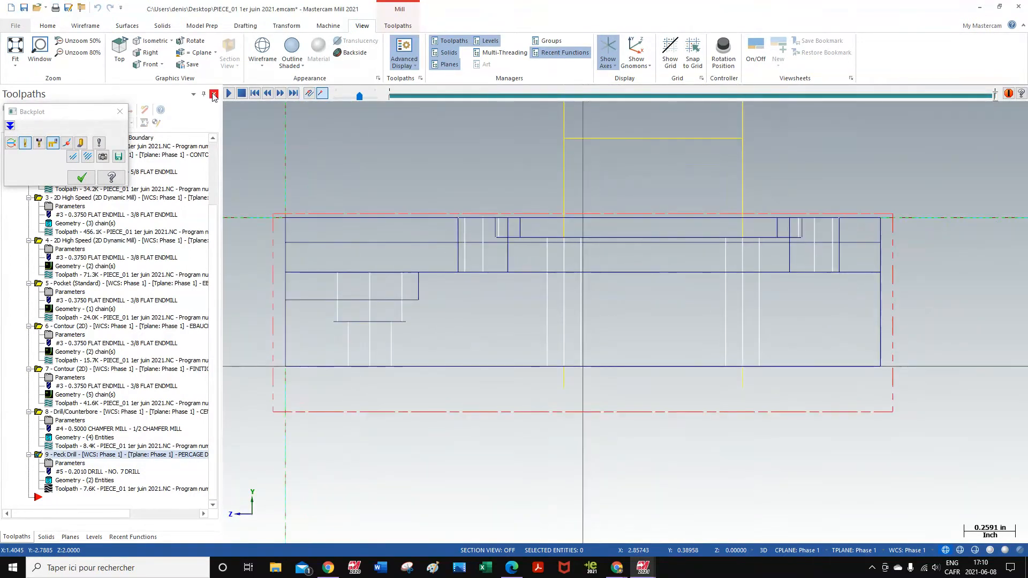
pyautogui.click(229, 93)
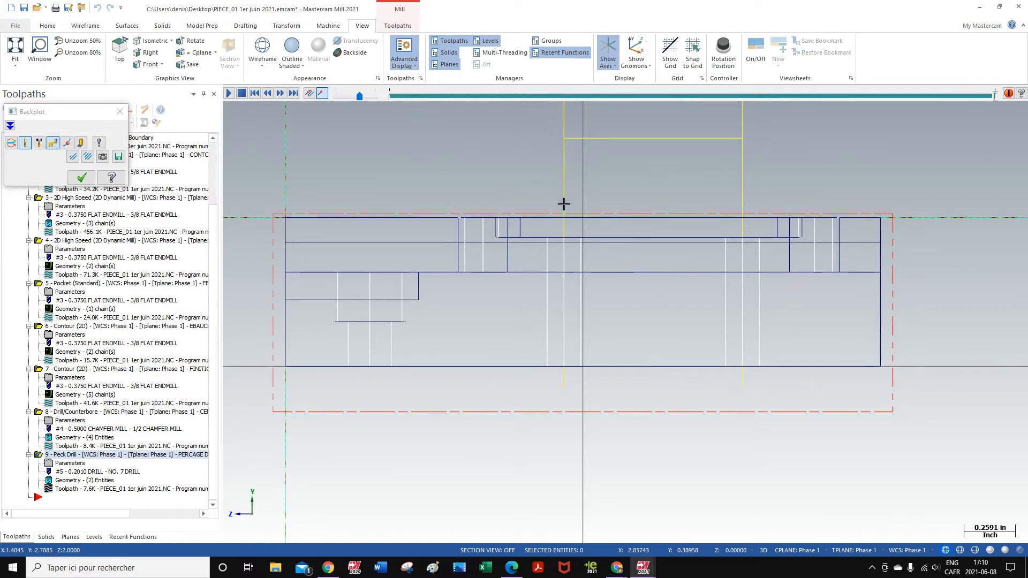
pyautogui.click(81, 180)
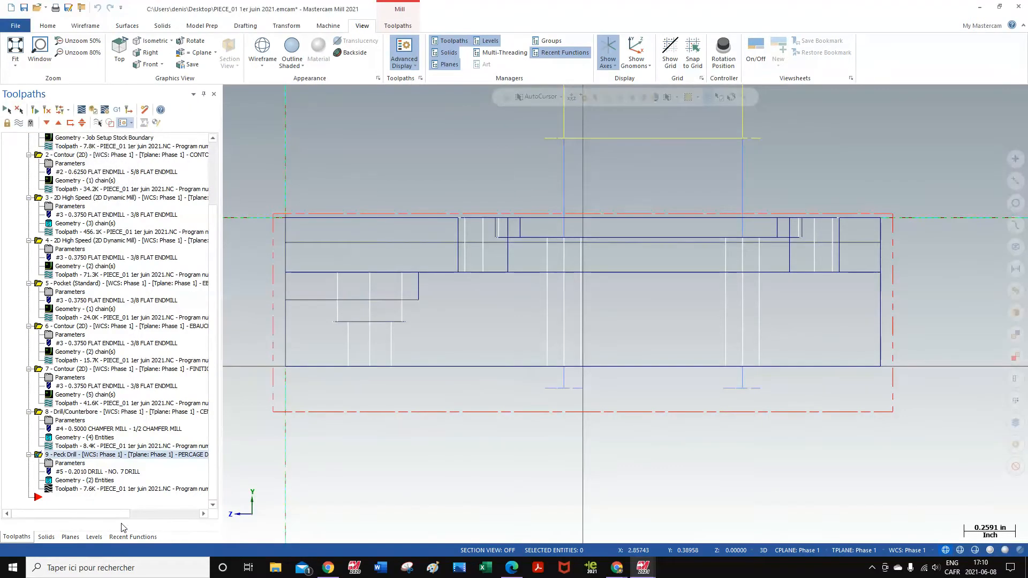
# Set the incremental retract of the No. 7 peck drill operation to 0.25 and regenerate the toolpath
pyautogui.click(70, 463)
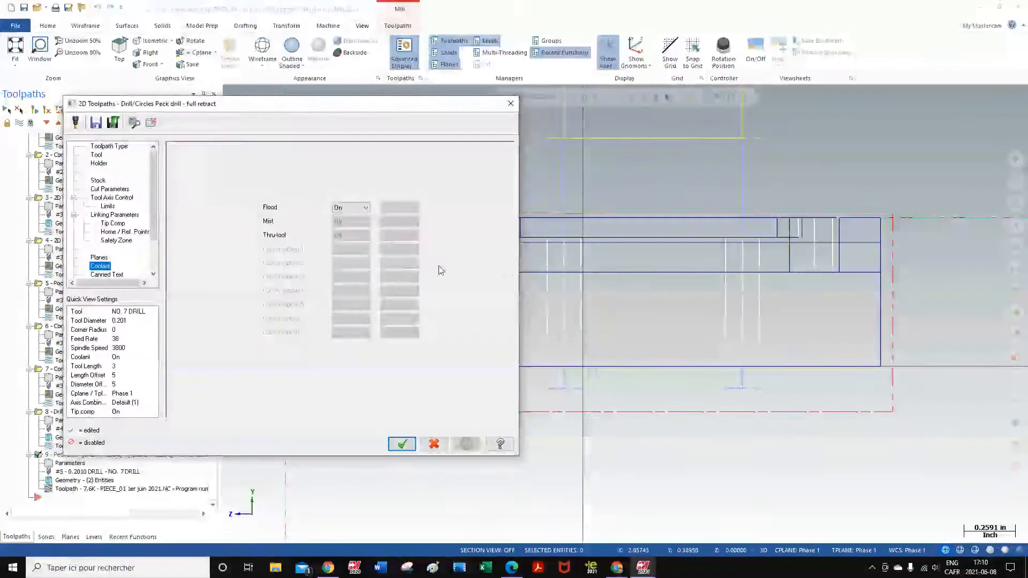
pyautogui.click(114, 215)
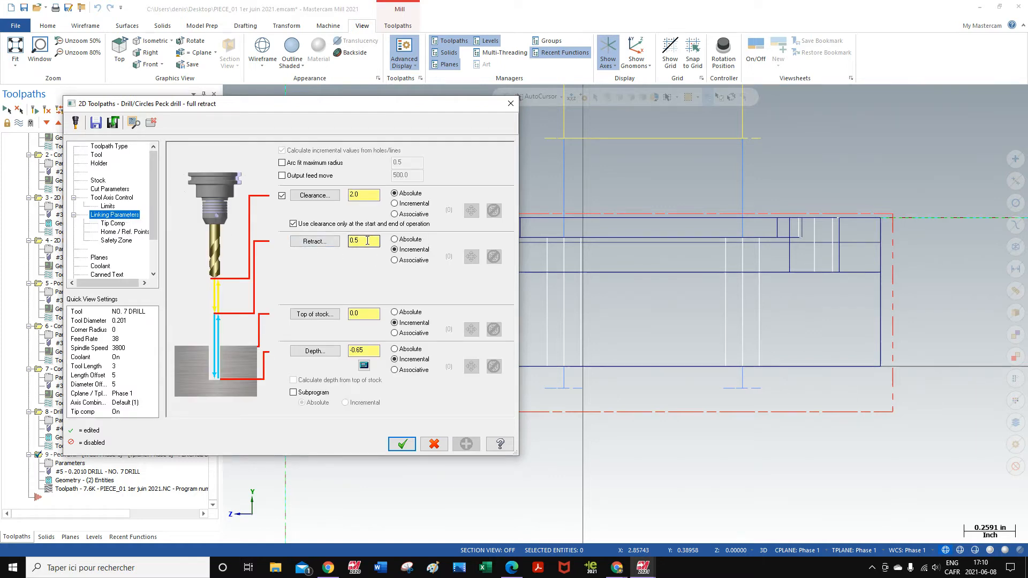
pyautogui.moveTo(367, 240); pyautogui.dragTo(297, 240)
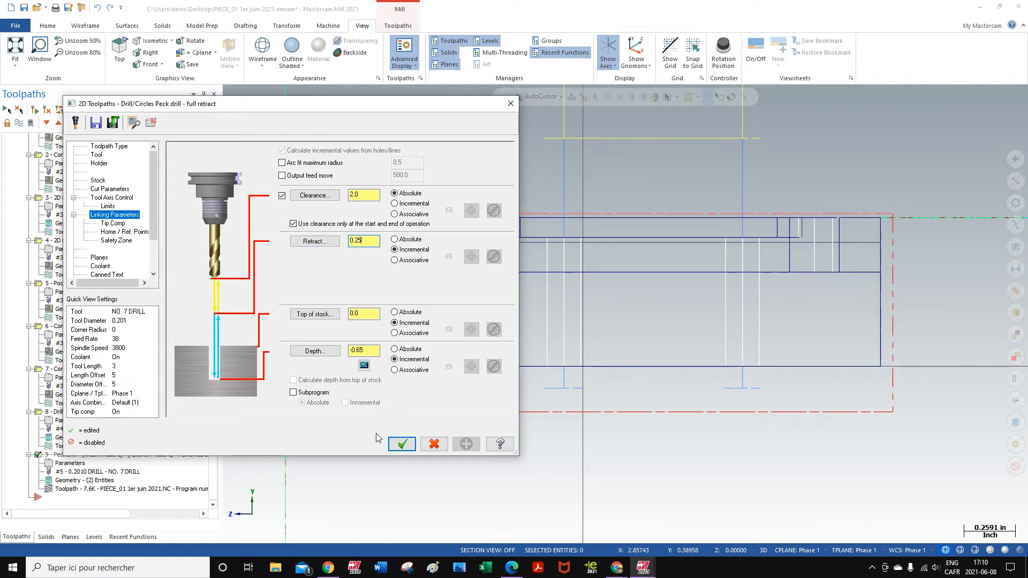
pyautogui.click(401, 444)
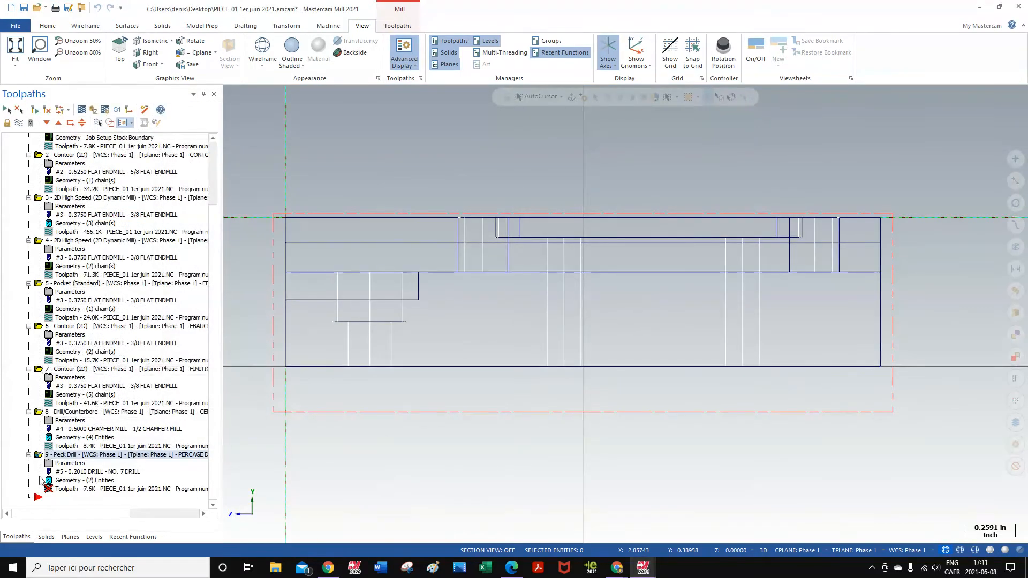
pyautogui.click(48, 110)
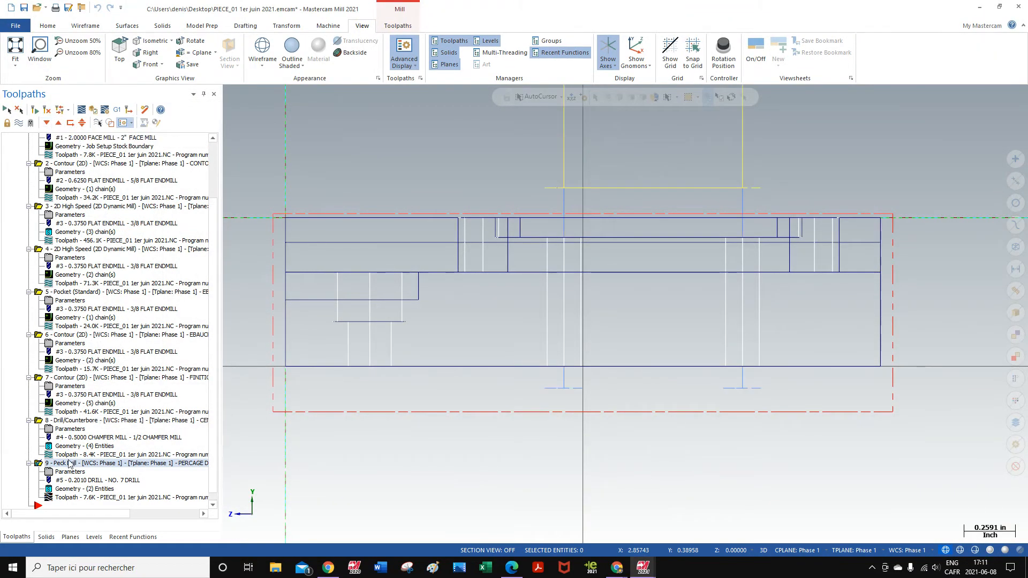
# Backplot the regenerated peck drill operation to check the drill's retract moves between the two holes
pyautogui.click(46, 500)
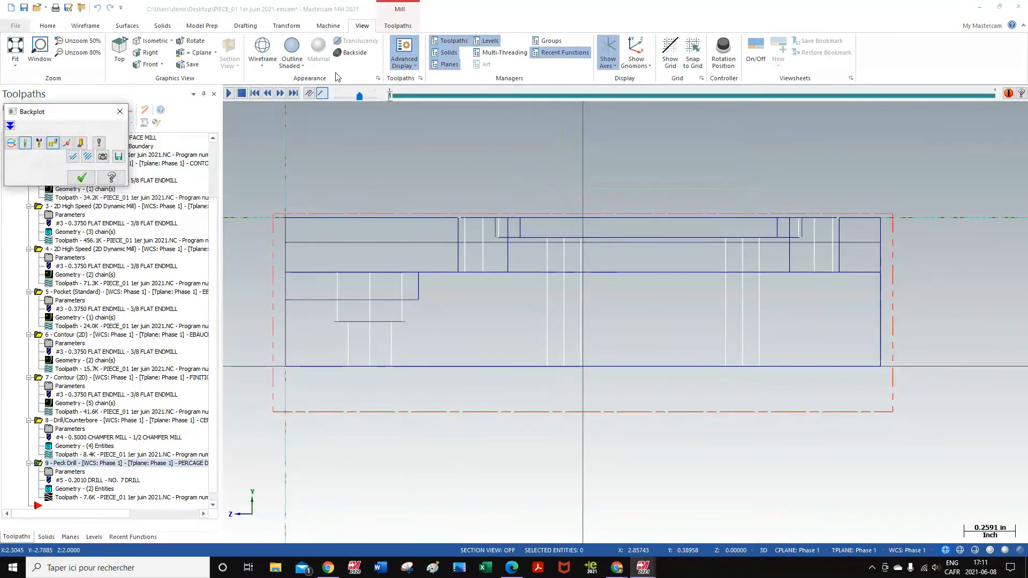
pyautogui.click(229, 94)
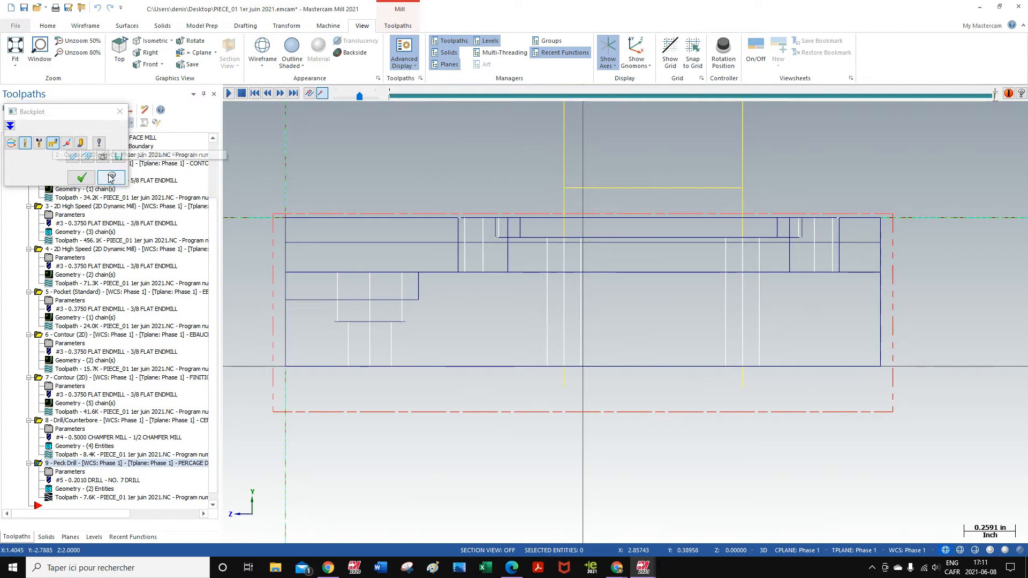
pyautogui.click(81, 177)
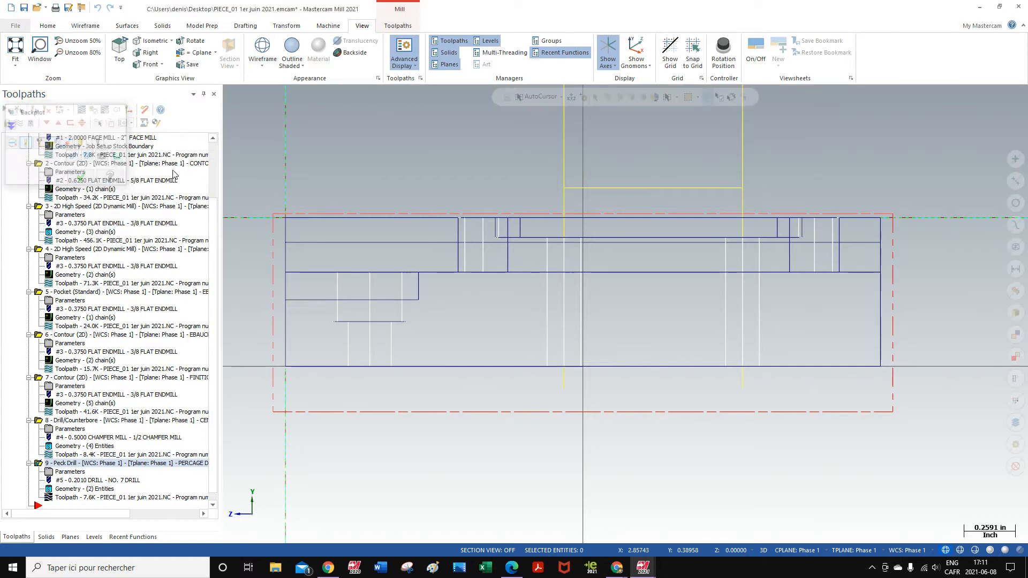
# Return the part to a shaded isometric view with outlined edges
pyautogui.rightClick(847, 157)
pyautogui.click(878, 251)
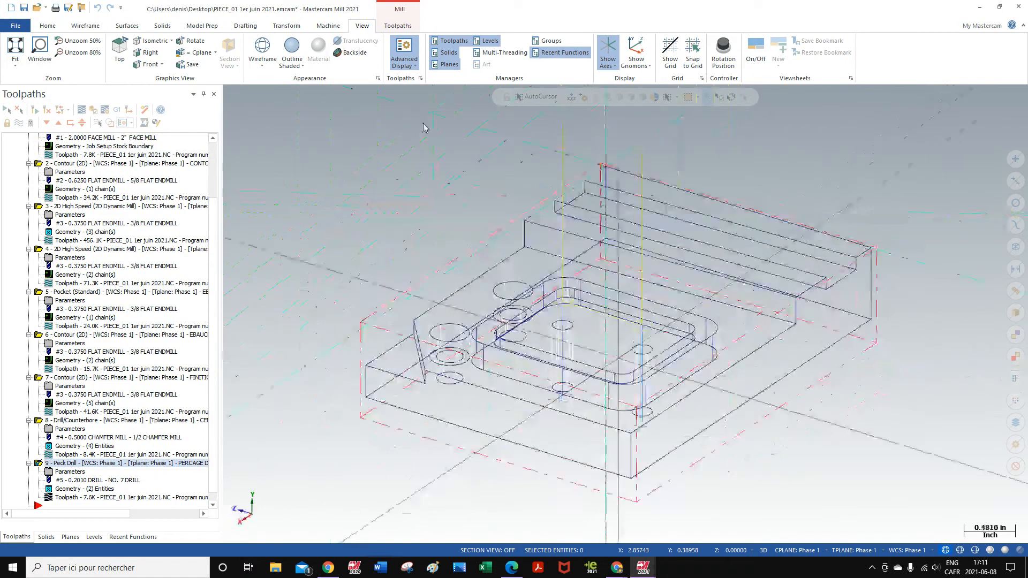
pyautogui.click(292, 47)
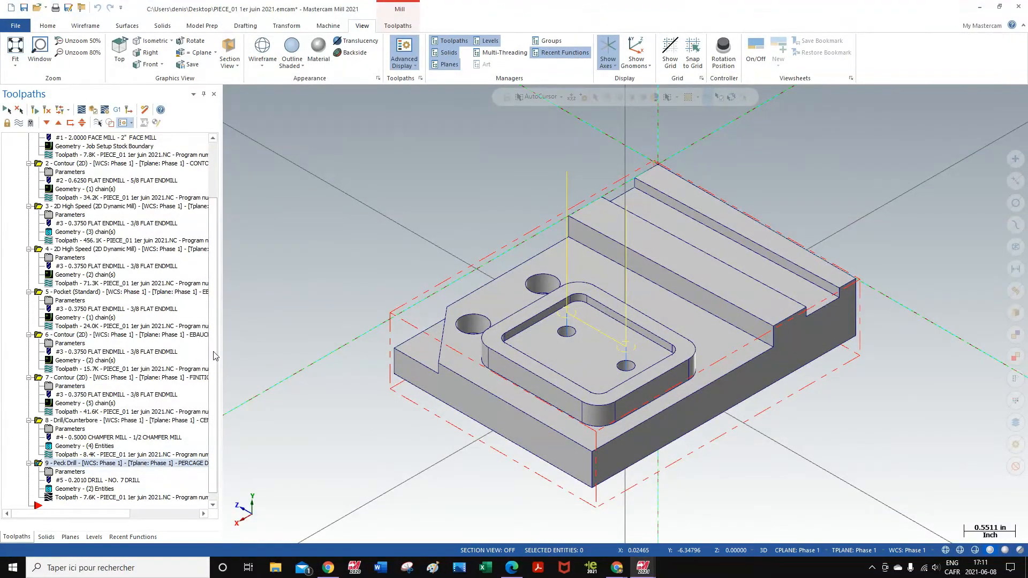
pyautogui.scroll(-1, 211, 358)
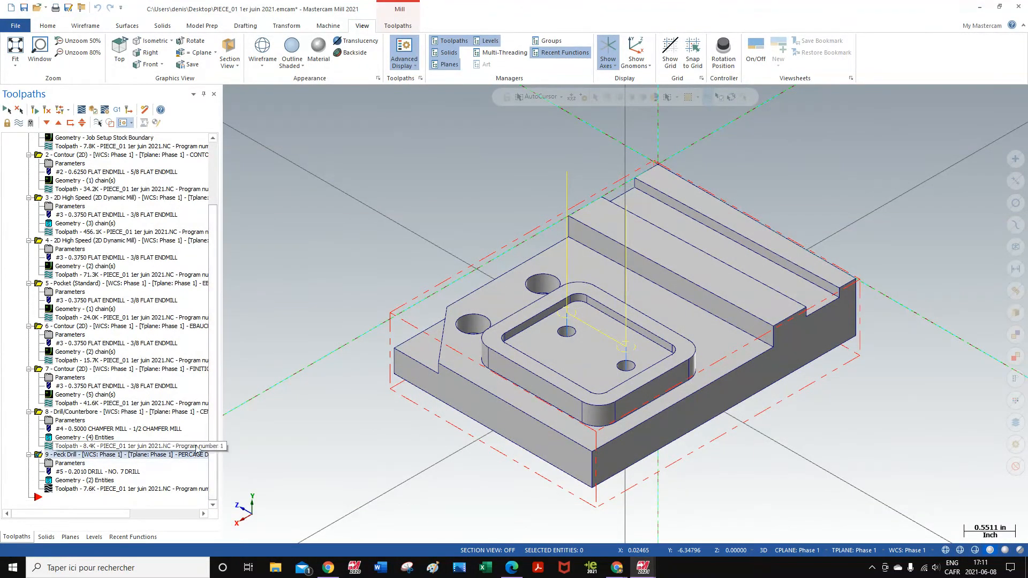
# Create a new Drill toolpath on the two 0.375 diameter holes beside the pocket boss
pyautogui.click(396, 28)
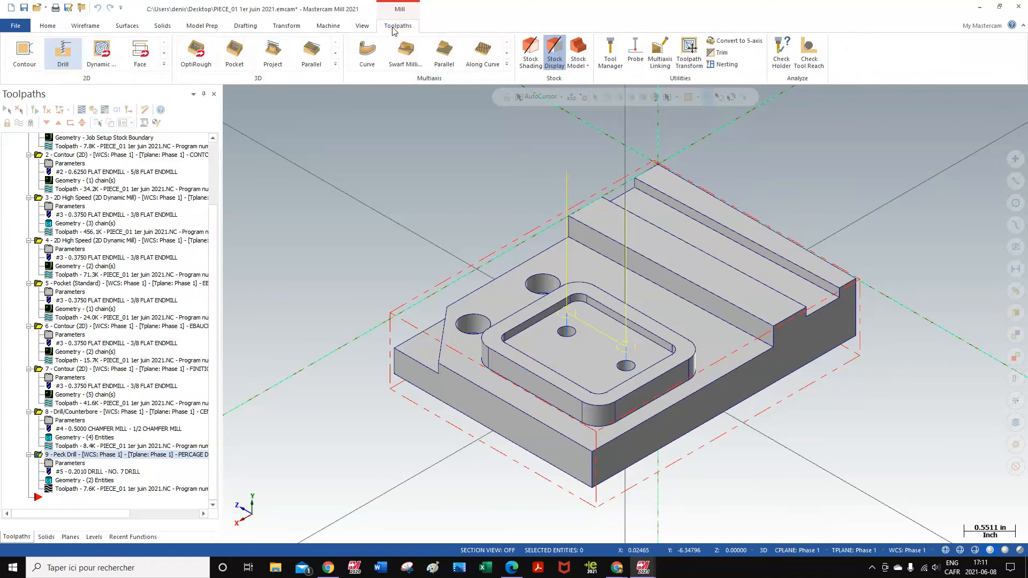
pyautogui.click(61, 56)
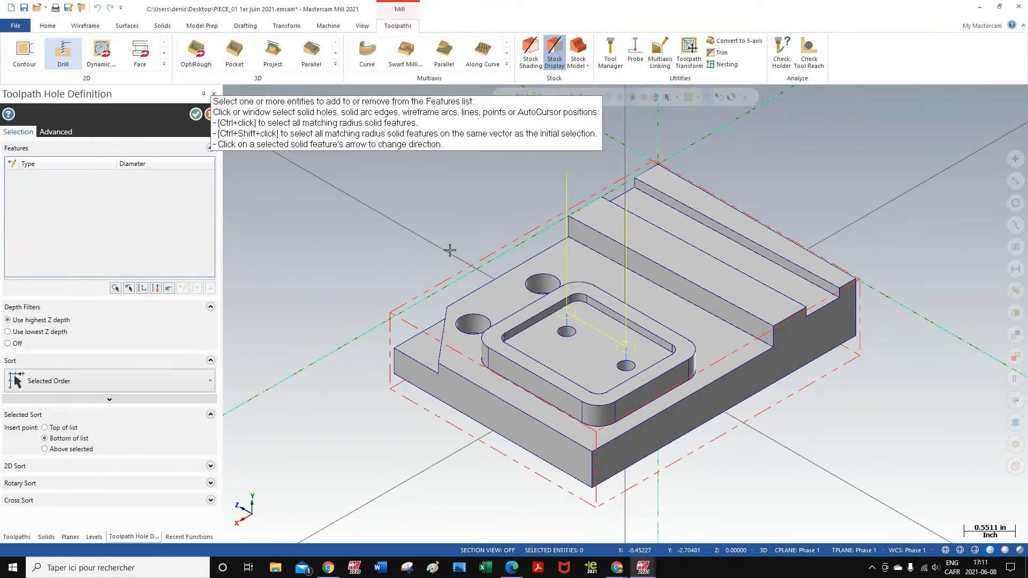
pyautogui.click(531, 286)
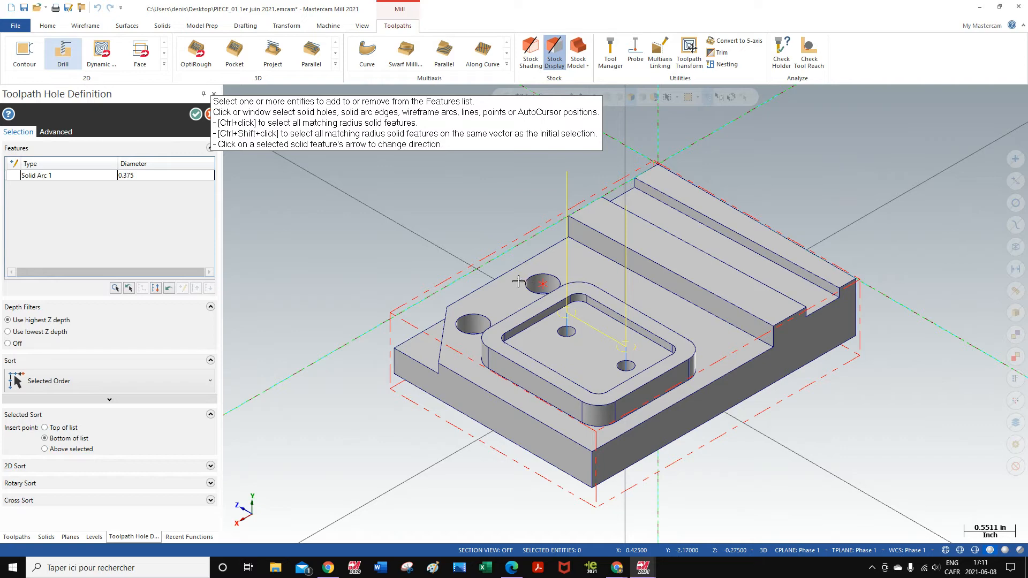
pyautogui.click(477, 316)
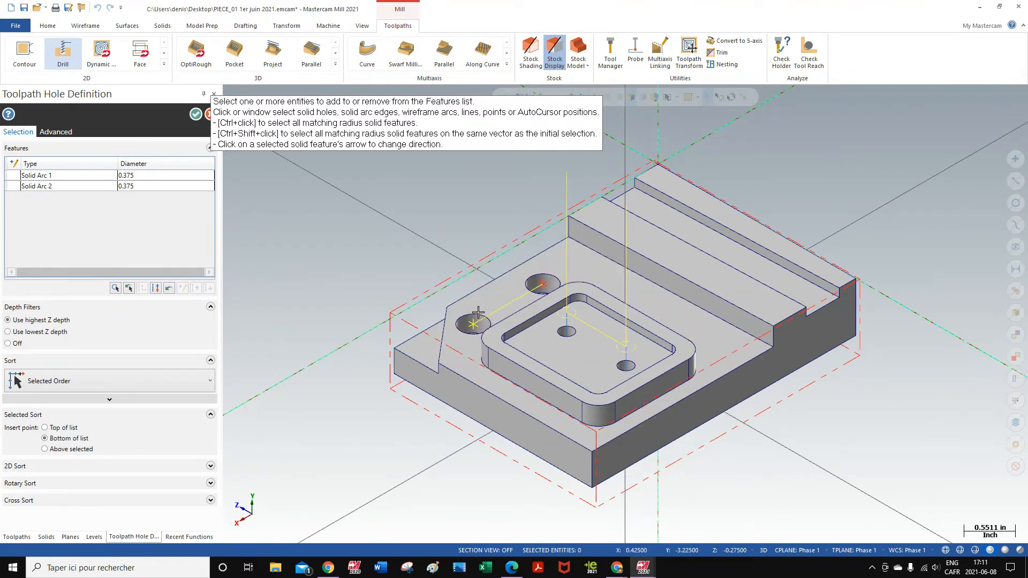
pyautogui.click(196, 115)
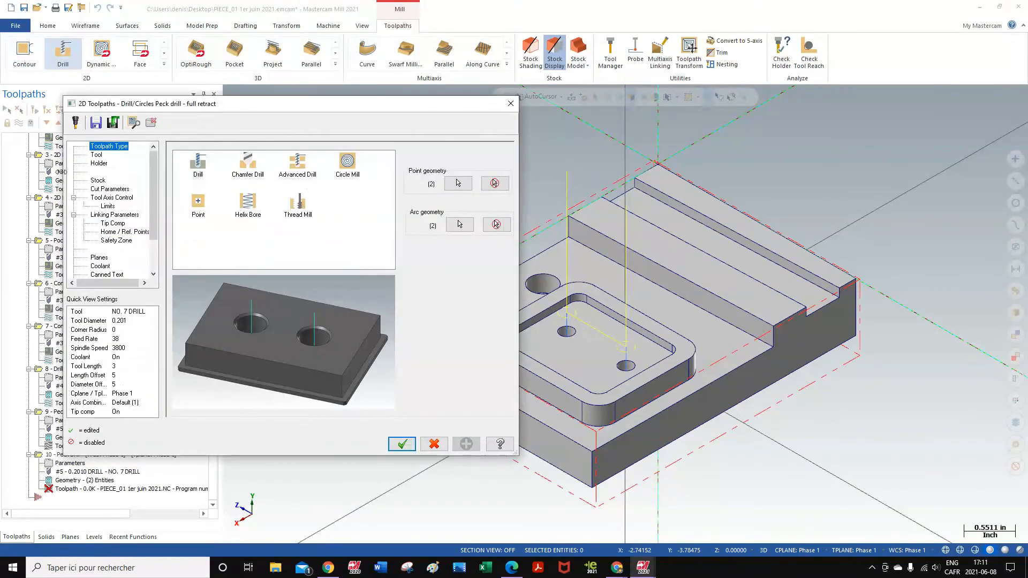
# Filter the tool library for drills equal to 0.25 in diameter and choose the 1/4 DRILL for the new operation
pyautogui.click(96, 155)
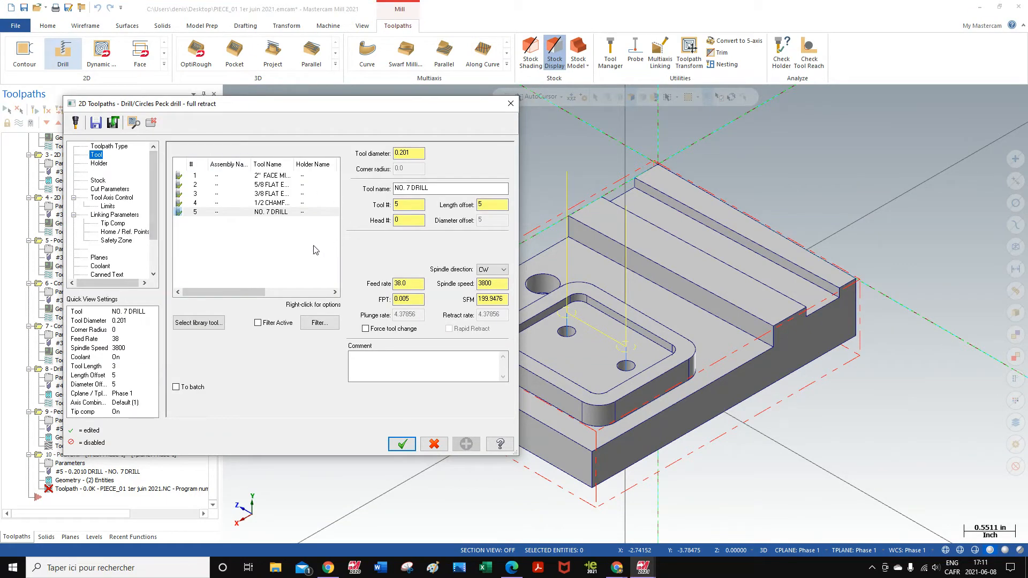
pyautogui.click(213, 325)
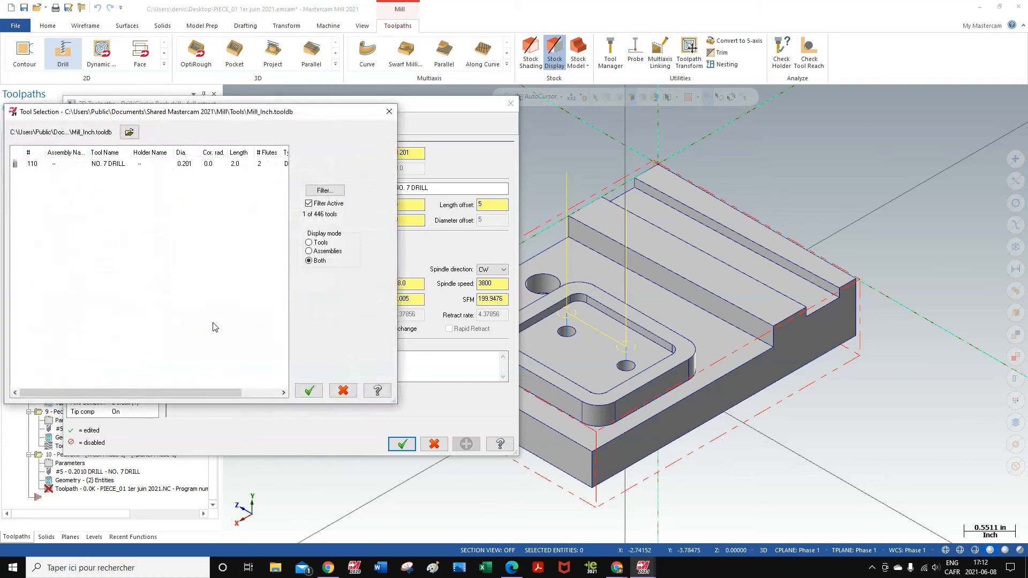
pyautogui.click(324, 191)
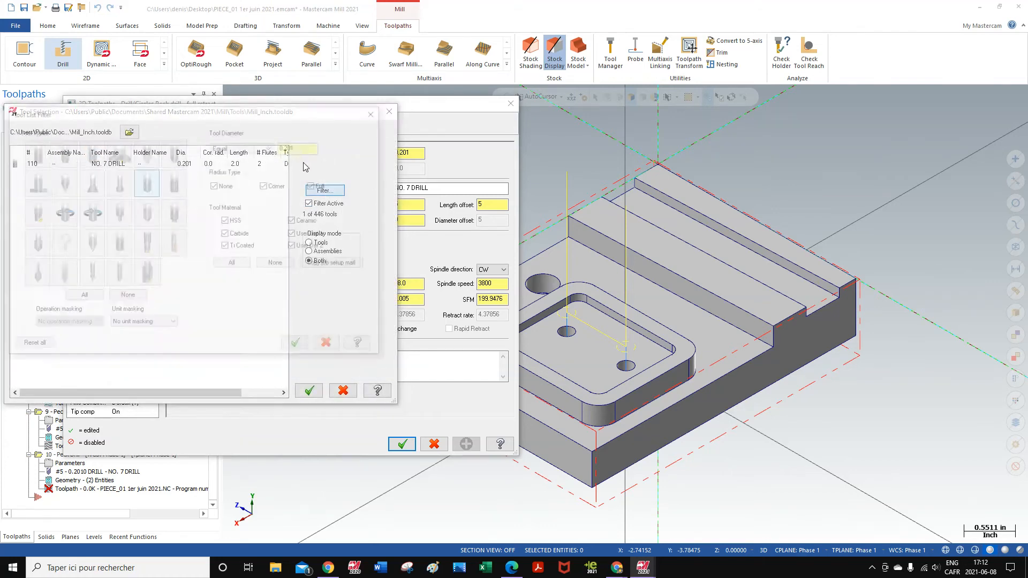
pyautogui.click(149, 192)
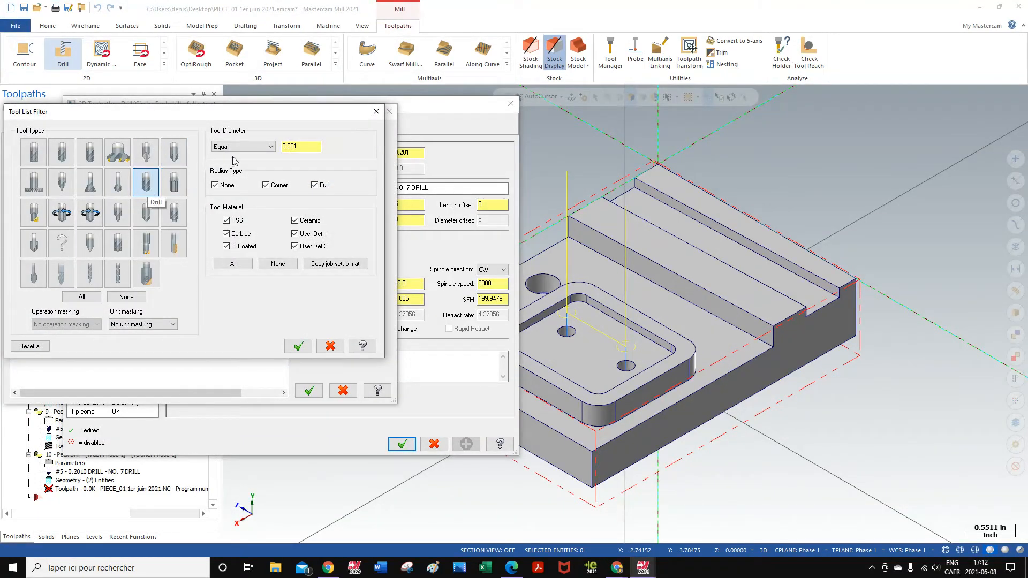
pyautogui.click(306, 146)
pyautogui.click(294, 346)
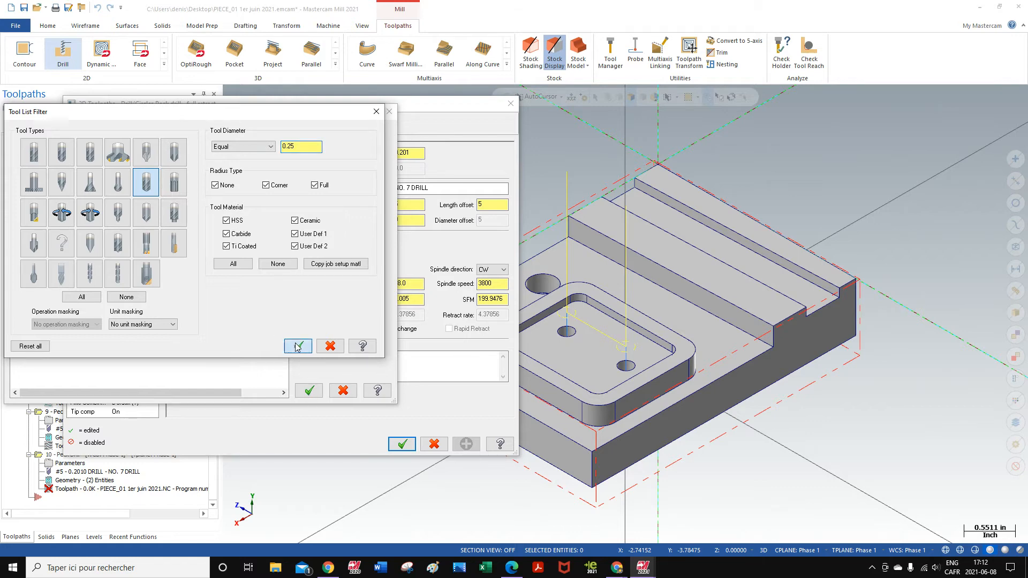
pyautogui.click(96, 164)
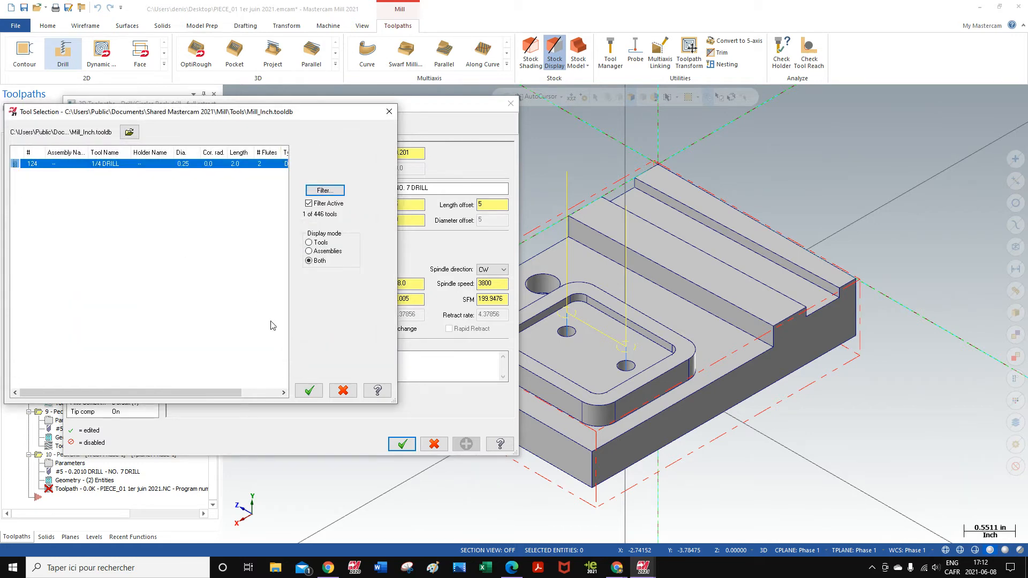
pyautogui.click(309, 390)
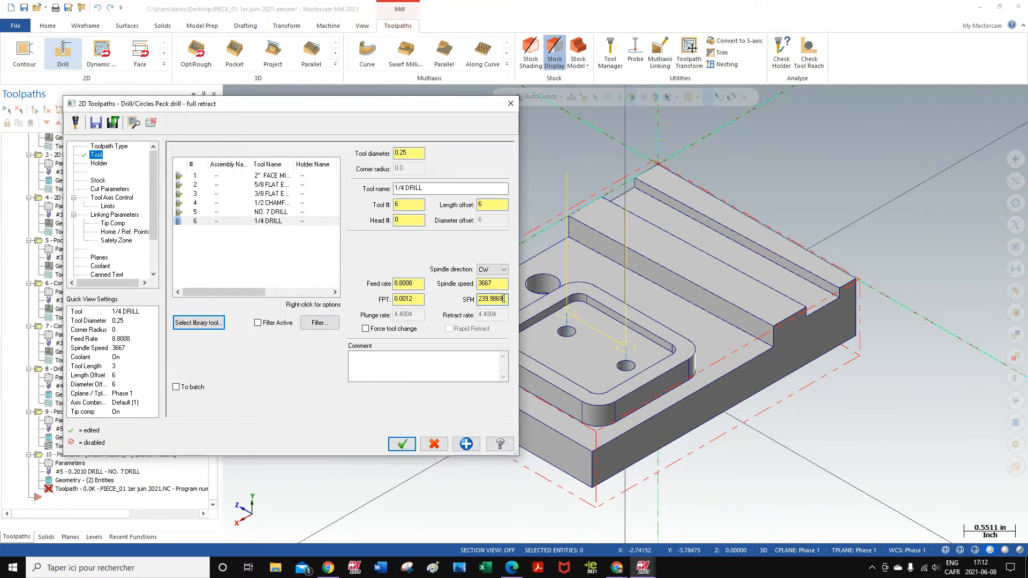
# Set the 1/4 drill's SFM to 200 and FPT to 0.005, and enter the comment "PERCAGE DES TROUS DE 0.250"
pyautogui.write('200')
pyautogui.press('Return')
pyautogui.click(416, 299)
pyautogui.write('5')
pyautogui.click(369, 356)
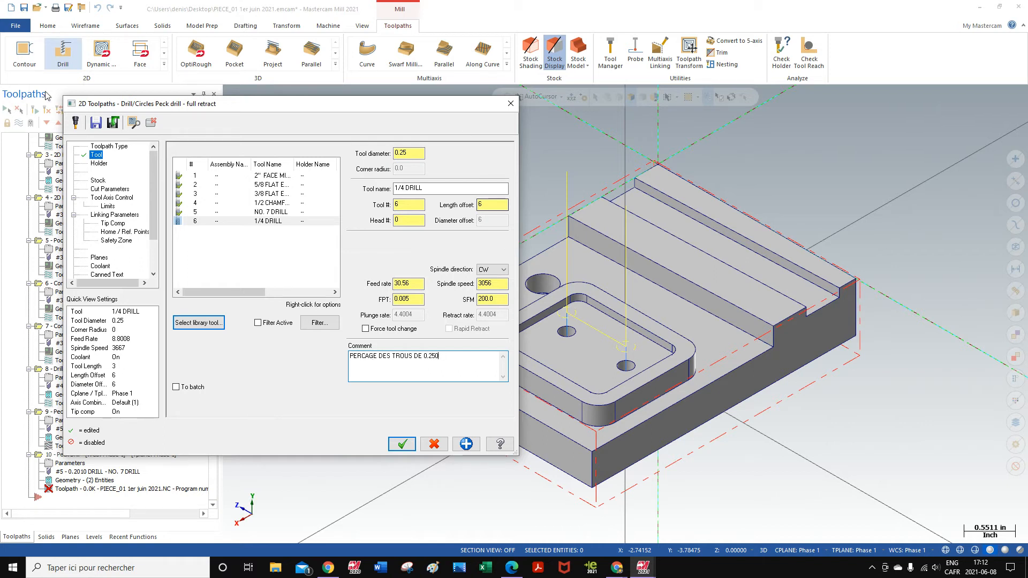
# Change the peck amount in the cut parameters of the 1/4 drill operation, keeping the Peck Drill cycle
pyautogui.click(110, 189)
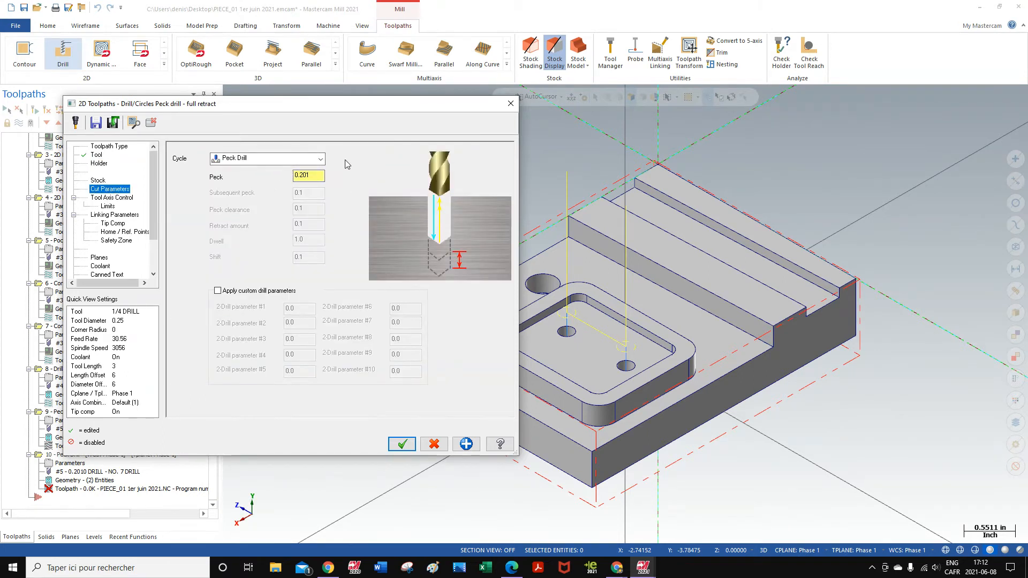
pyautogui.doubleClick(305, 175)
pyautogui.write('0')
# Check the base thickness under the counterbored holes in PIECE_01.pdf and set the 1/4 drill operation's incremental depth to -0.475
pyautogui.click(115, 215)
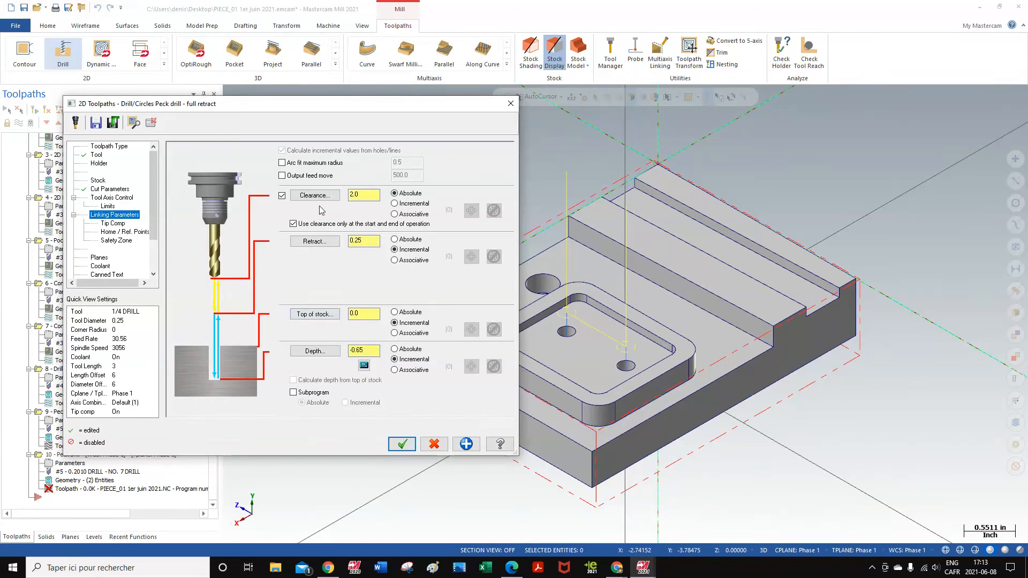
pyautogui.click(359, 196)
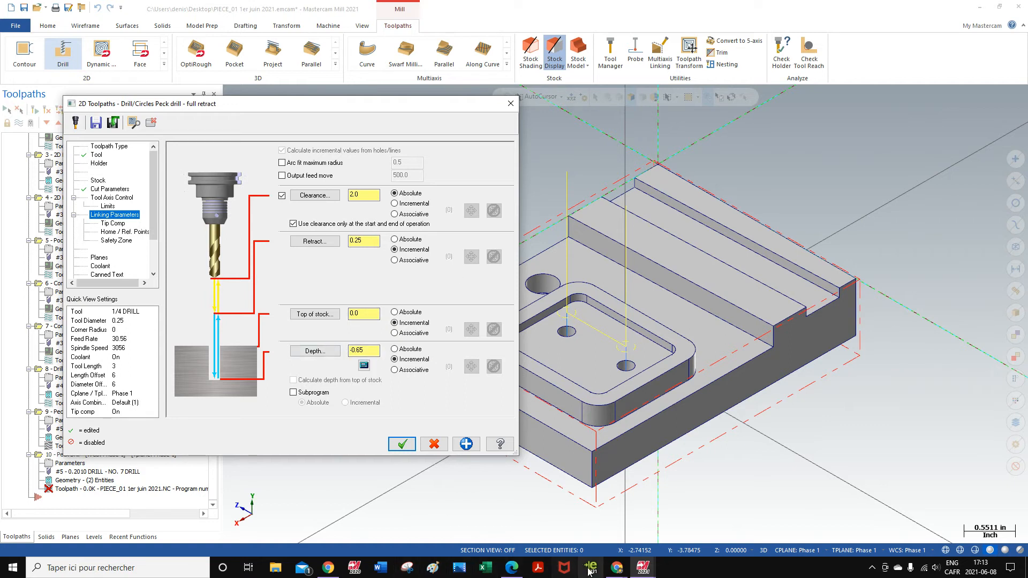
pyautogui.click(512, 569)
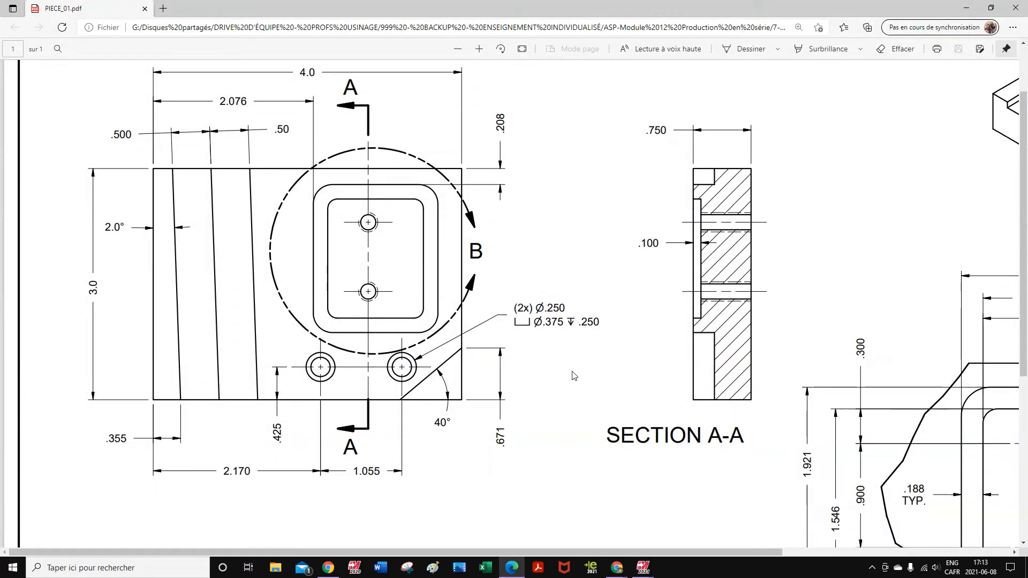
pyautogui.scroll(-4, 574, 369)
pyautogui.scroll(1, 376, 236)
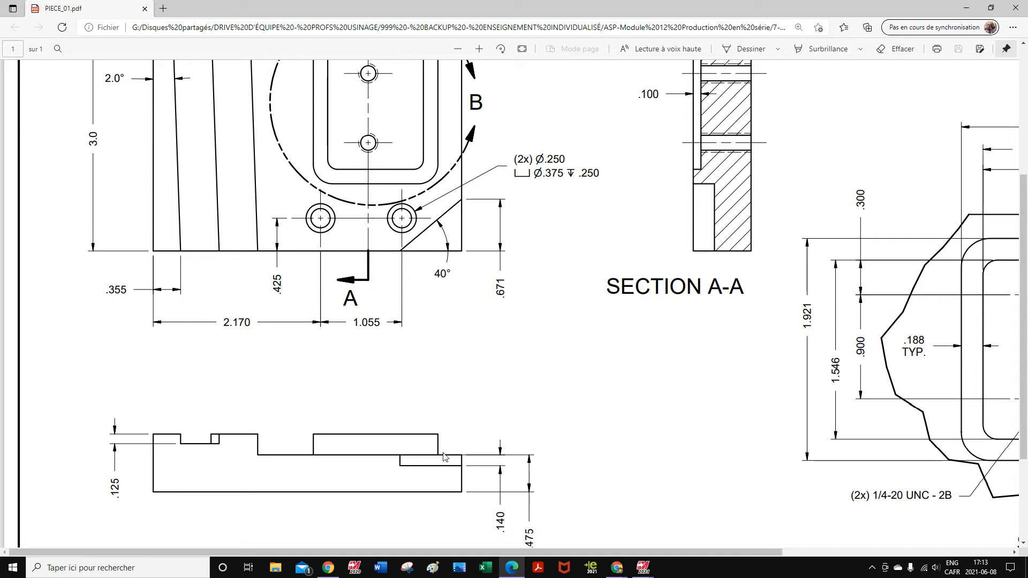
pyautogui.scroll(-2, 444, 456)
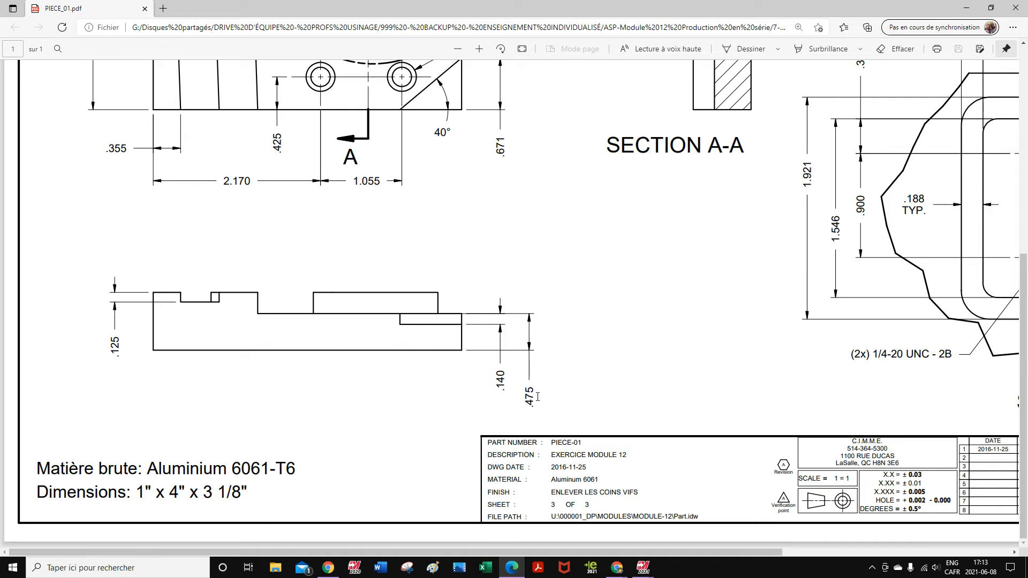
pyautogui.click(966, 7)
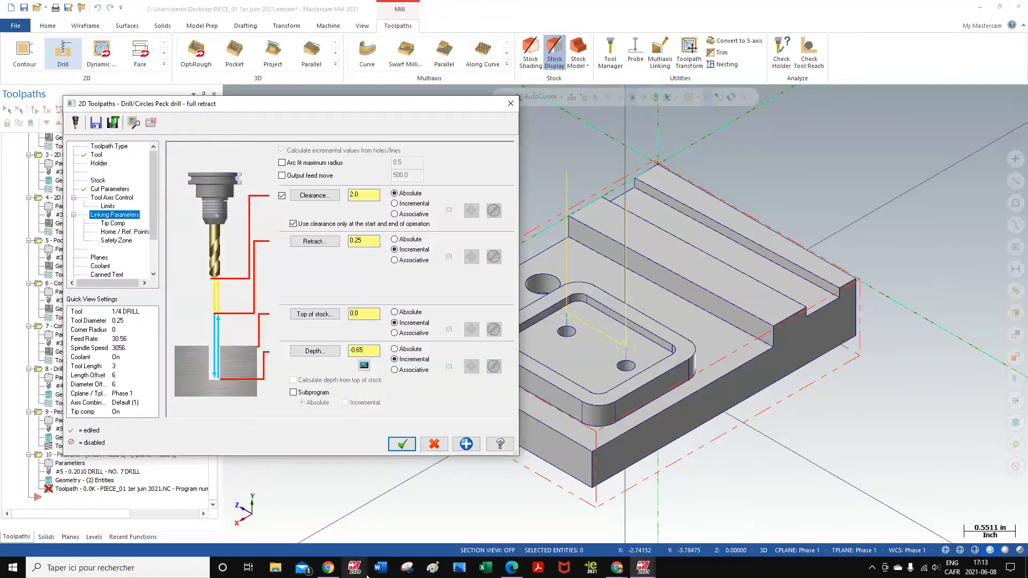
pyautogui.doubleClick(374, 351)
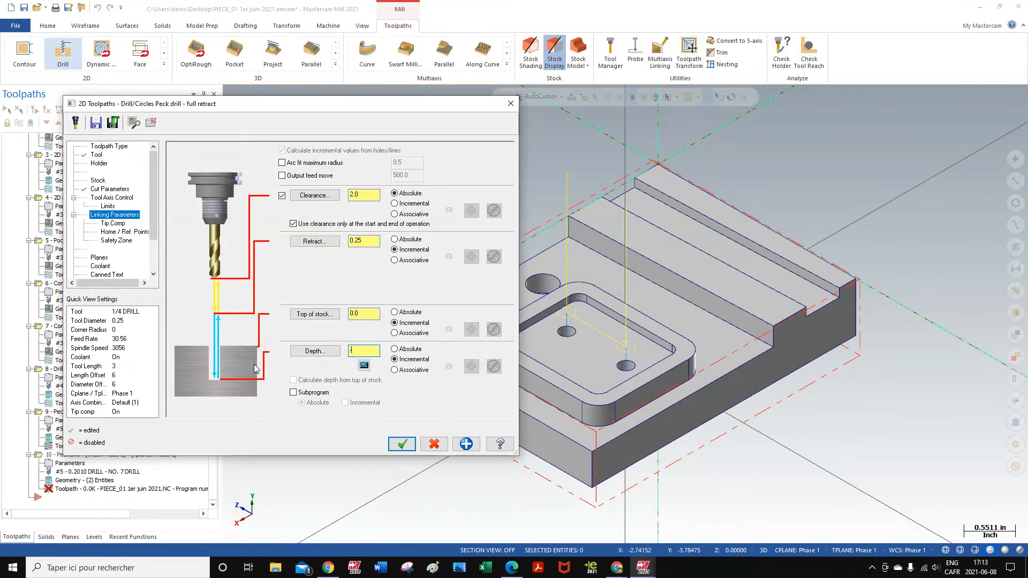
pyautogui.write('-0.475')
# Change the tip compensation's breakthrough amount, keep flood coolant on, and generate the 1/4 drill toolpath
pyautogui.click(112, 224)
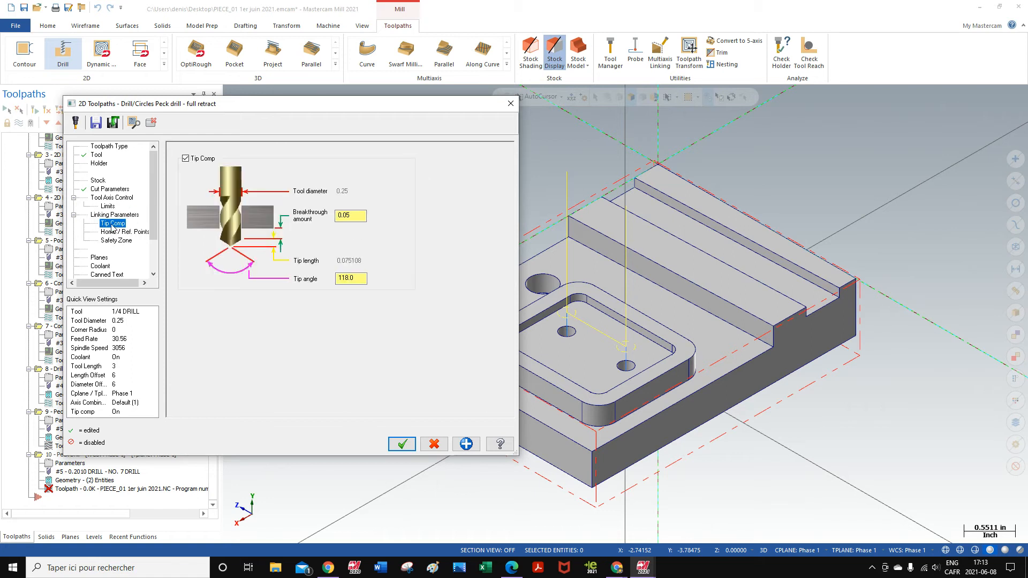
pyautogui.click(355, 214)
pyautogui.write('7')
pyautogui.click(100, 266)
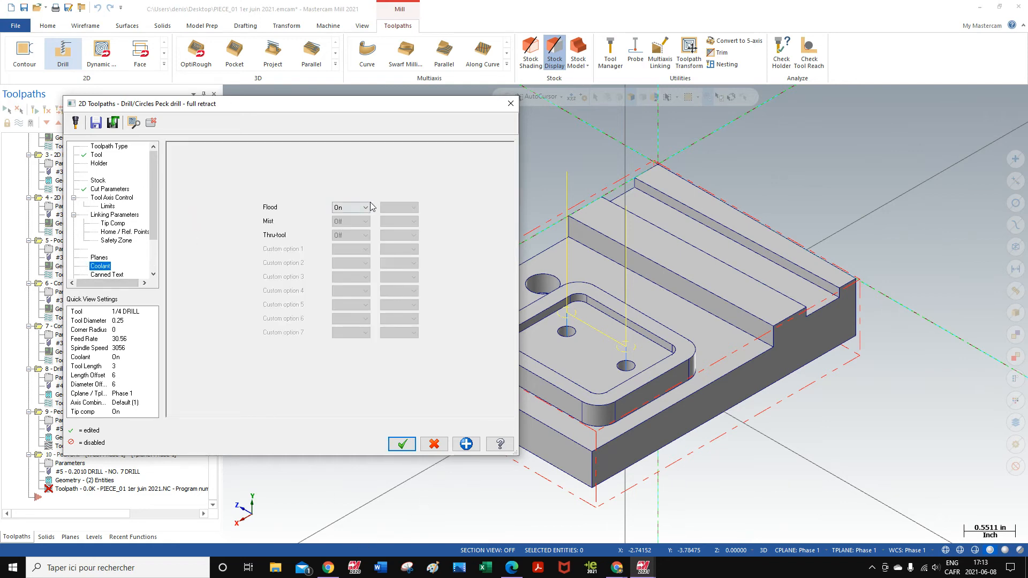
pyautogui.click(402, 444)
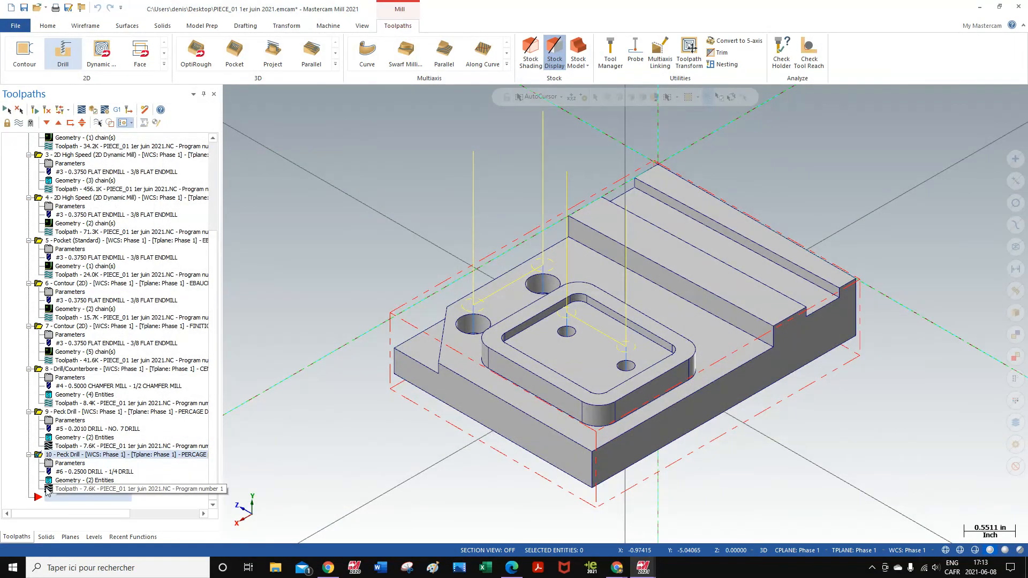
# Backplot the 1/4 drill operation in a wireframe side view to check the drill's depth through the part
pyautogui.rightClick(366, 202)
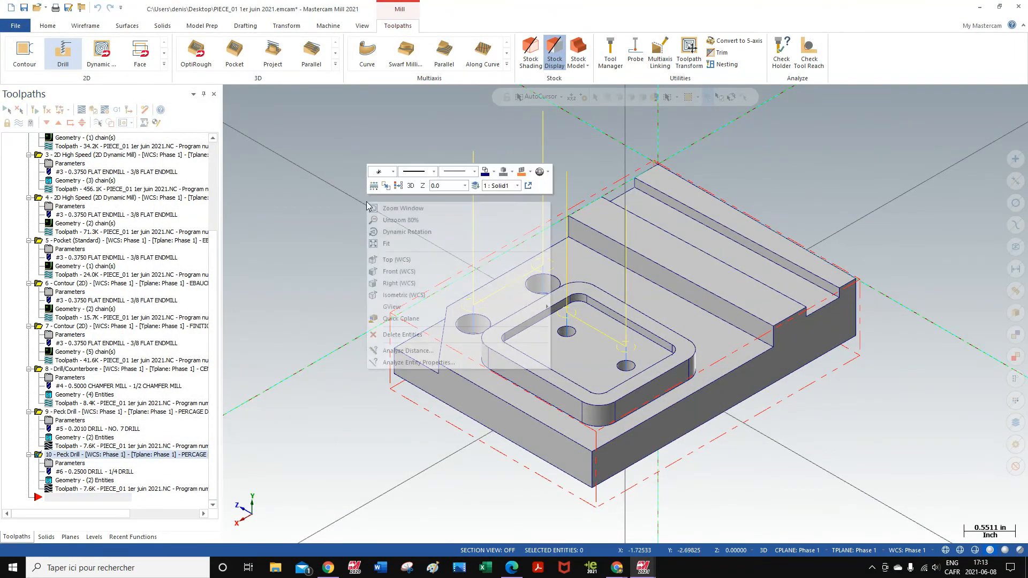
pyautogui.click(396, 284)
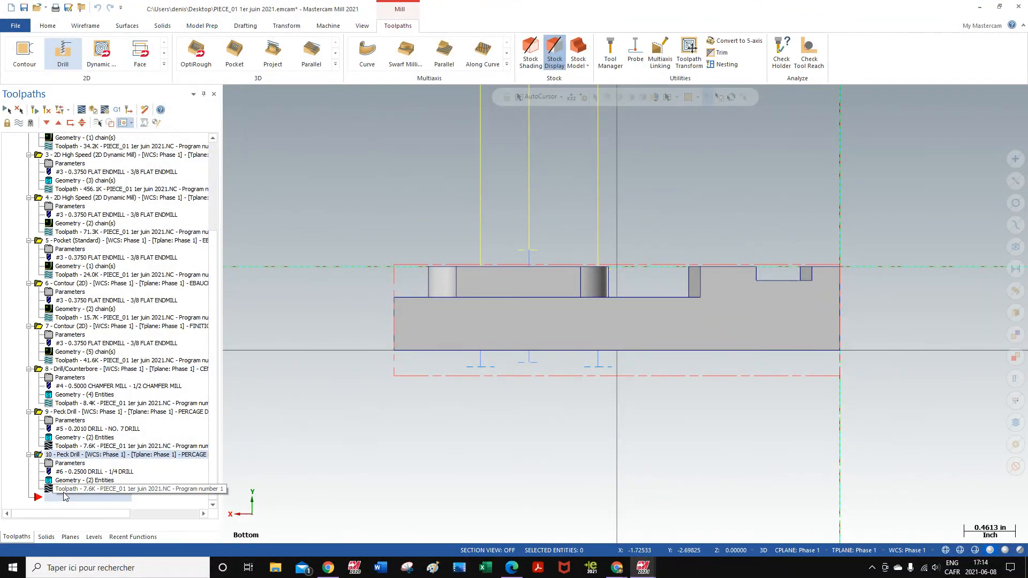
pyautogui.click(49, 490)
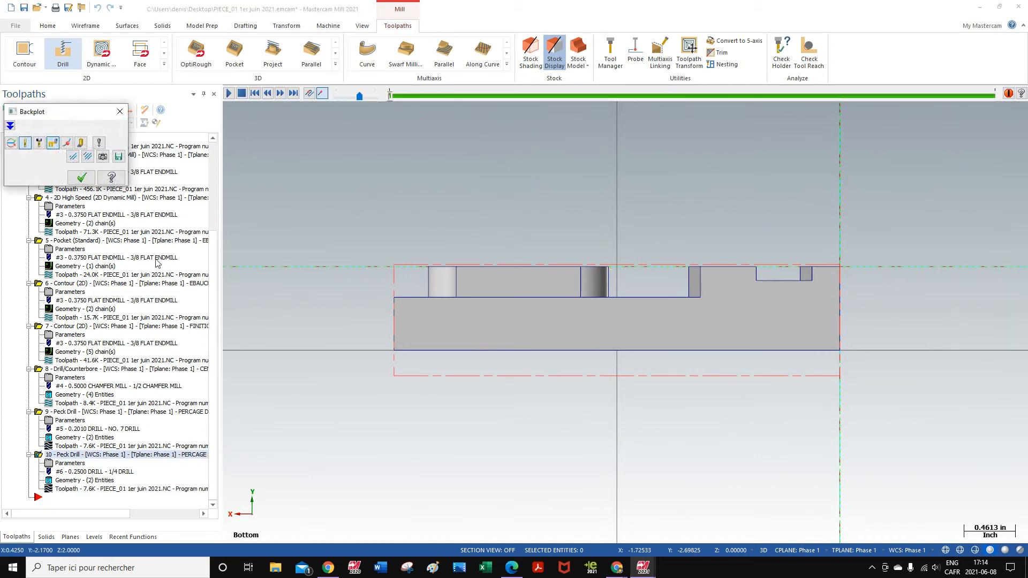
pyautogui.click(228, 93)
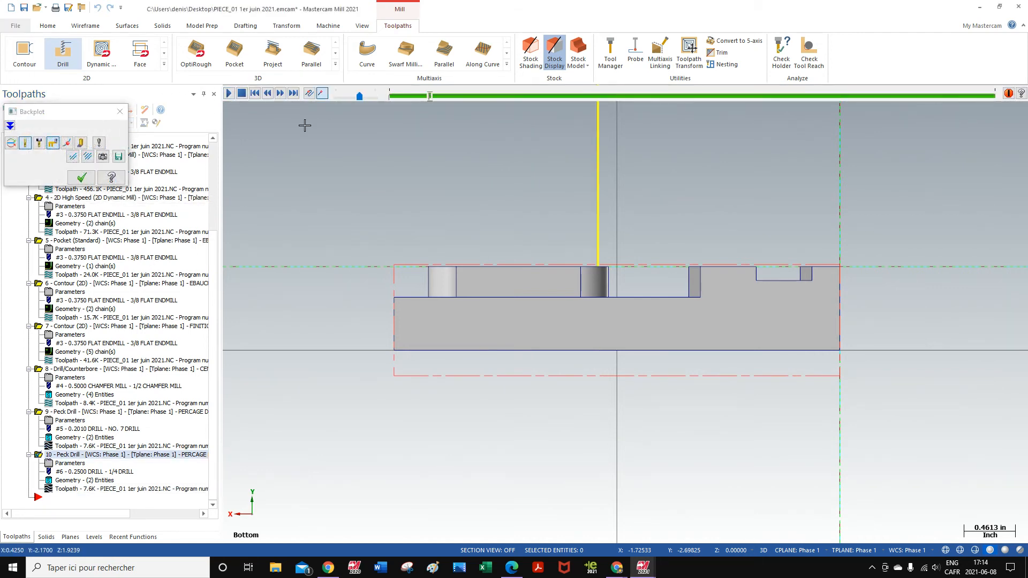
pyautogui.click(363, 26)
pyautogui.click(262, 51)
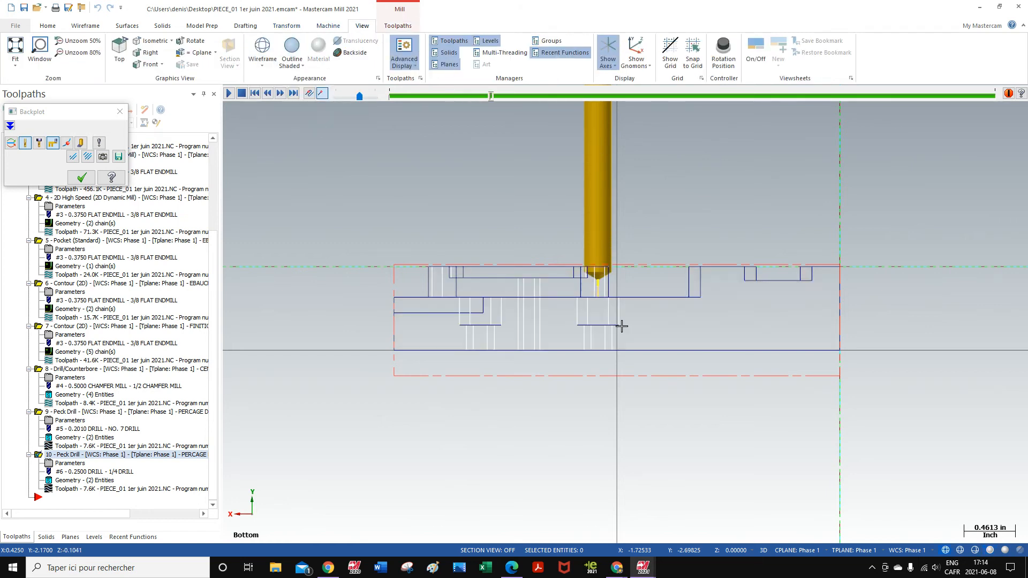
pyautogui.scroll(2, 621, 326)
pyautogui.scroll(2, 615, 326)
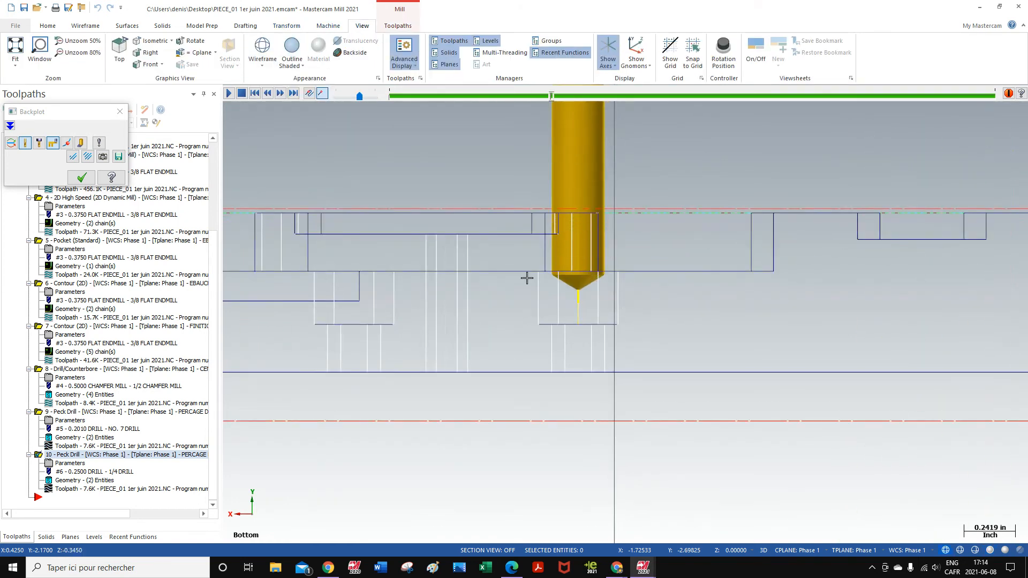
pyautogui.scroll(1, 528, 268)
pyautogui.scroll(1, 562, 292)
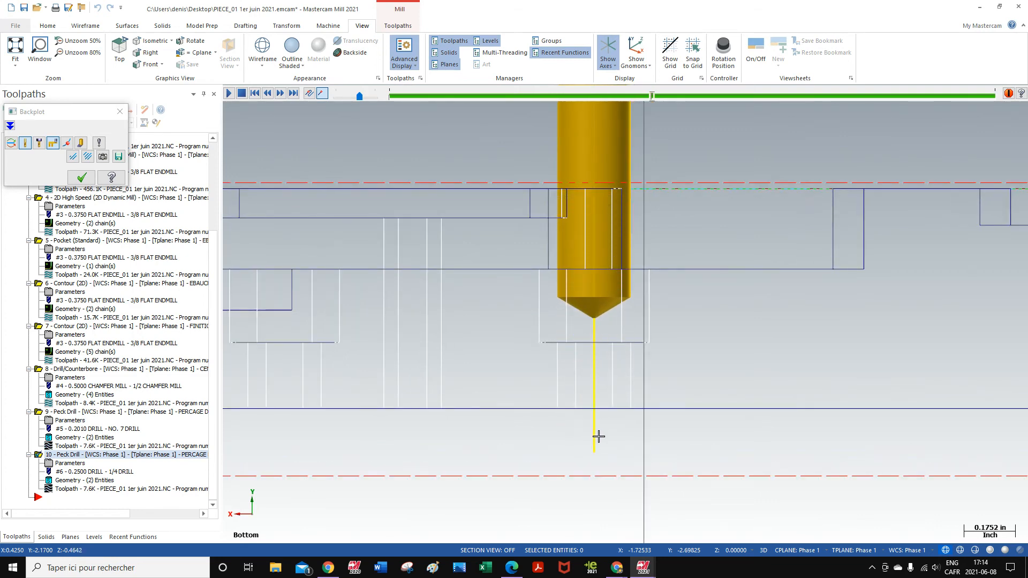
pyautogui.scroll(-3, 601, 432)
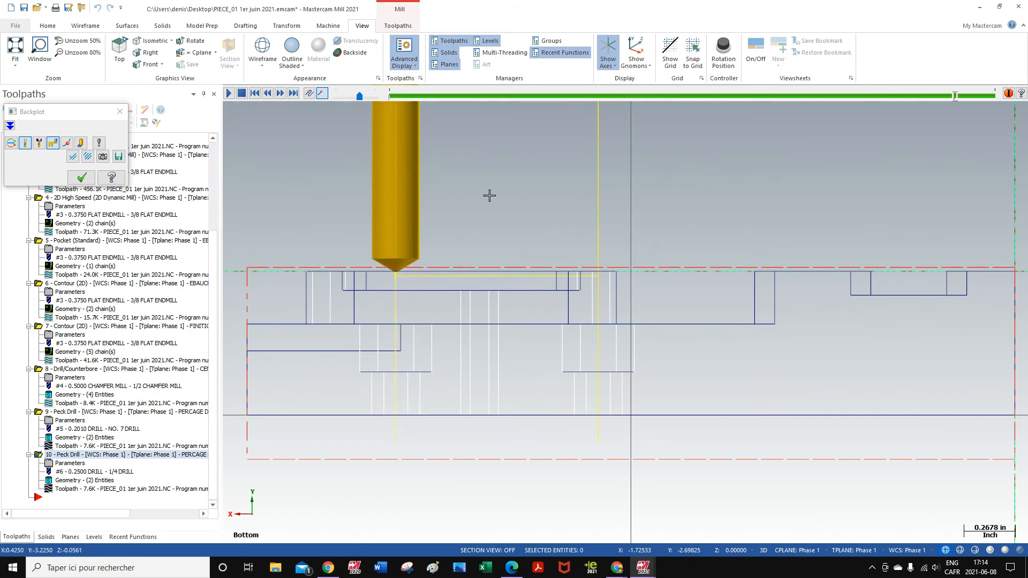
pyautogui.click(82, 177)
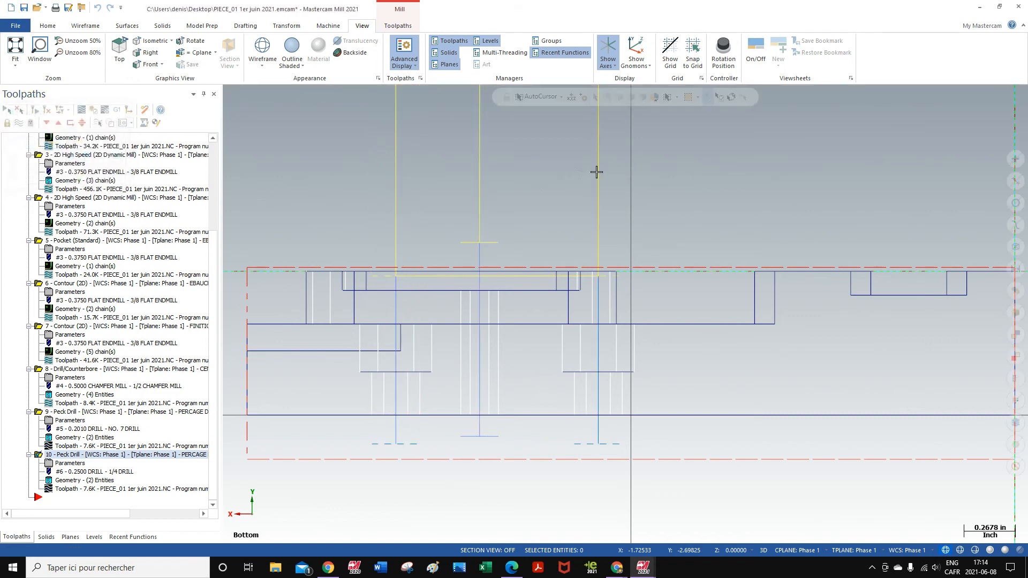
# Restore the isometric view and the outline-shaded display of the part
pyautogui.rightClick(770, 194)
pyautogui.click(788, 287)
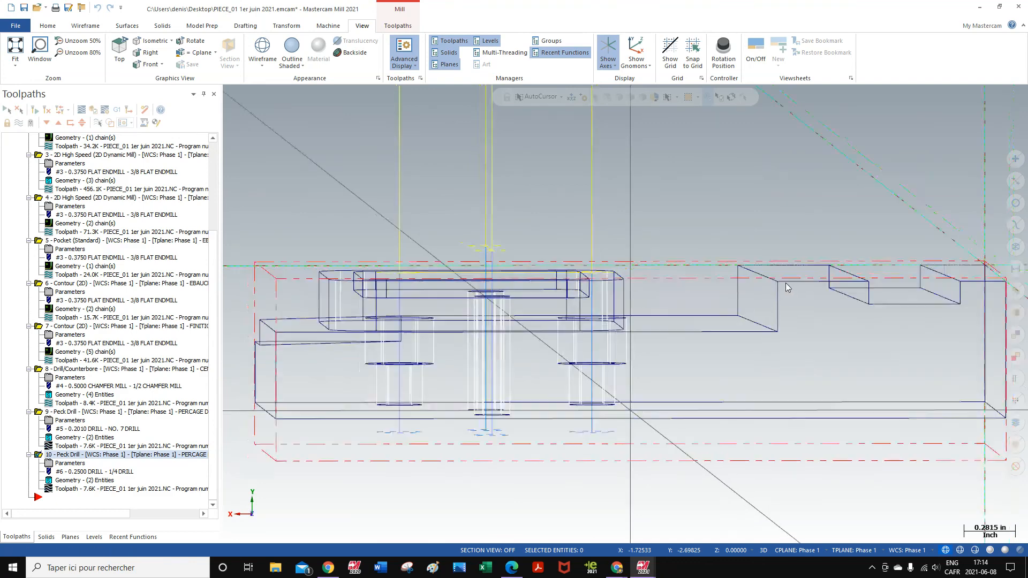
pyautogui.click(293, 51)
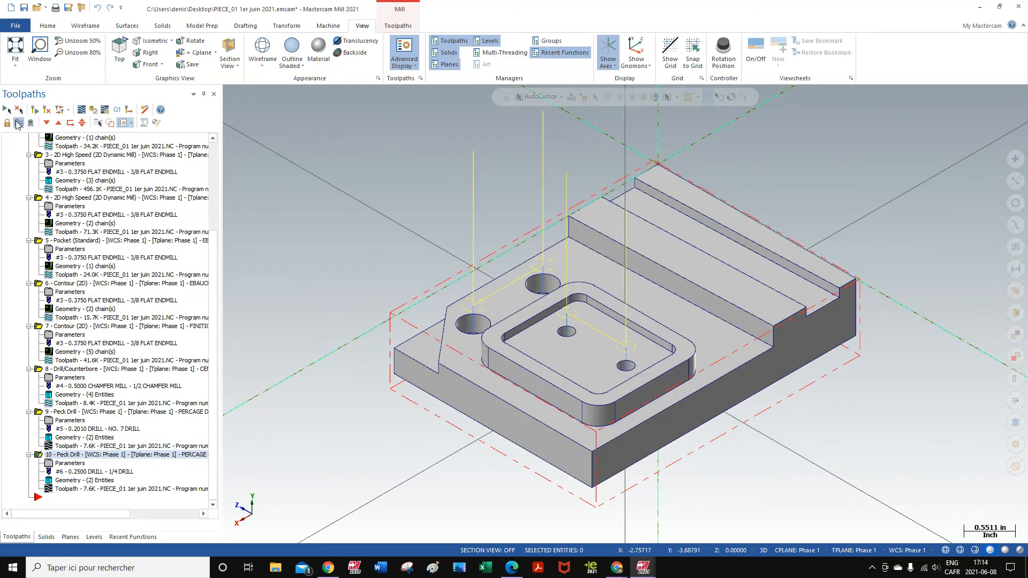
# Select all operations and hide their toolpath display on the part
pyautogui.click(17, 123)
pyautogui.click(19, 123)
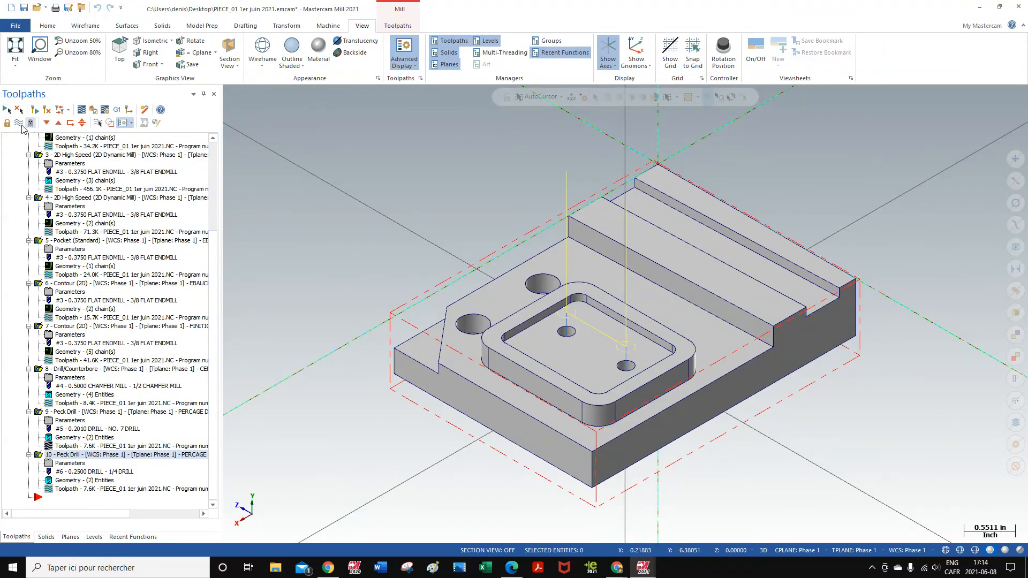
pyautogui.click(16, 124)
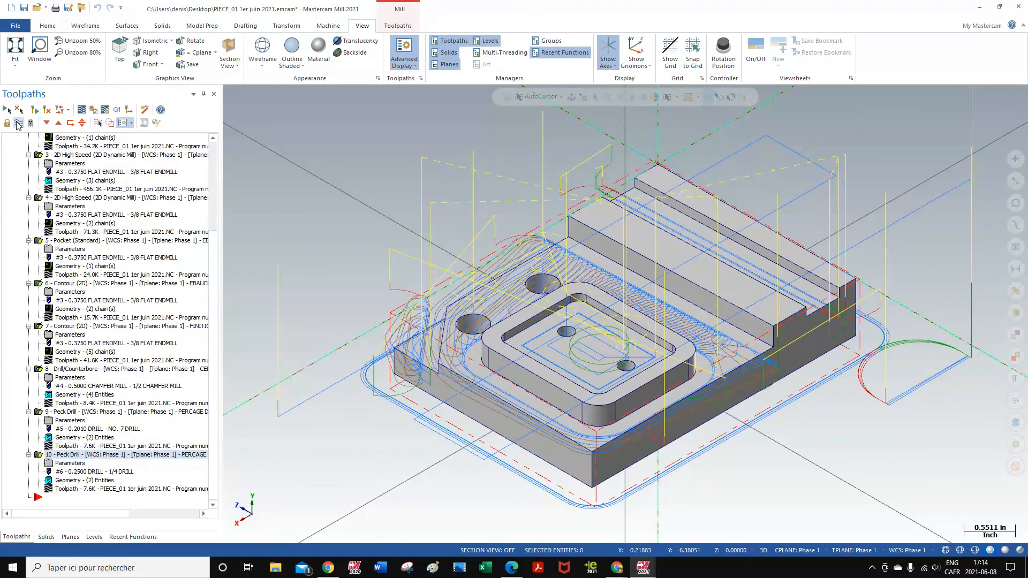
pyautogui.click(17, 122)
pyautogui.scroll(1, 746, 276)
pyautogui.scroll(-2, 746, 276)
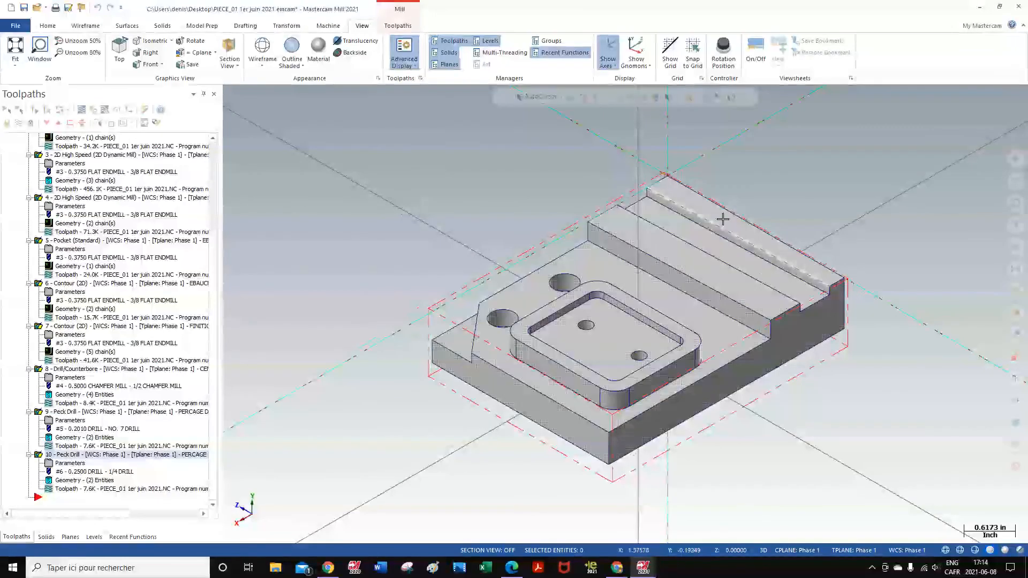
# Run Verify on all operations in Mastercam Simulator and examine the machined part and its drilled holes from another angle
pyautogui.moveTo(217, 257); pyautogui.dragTo(213, 160)
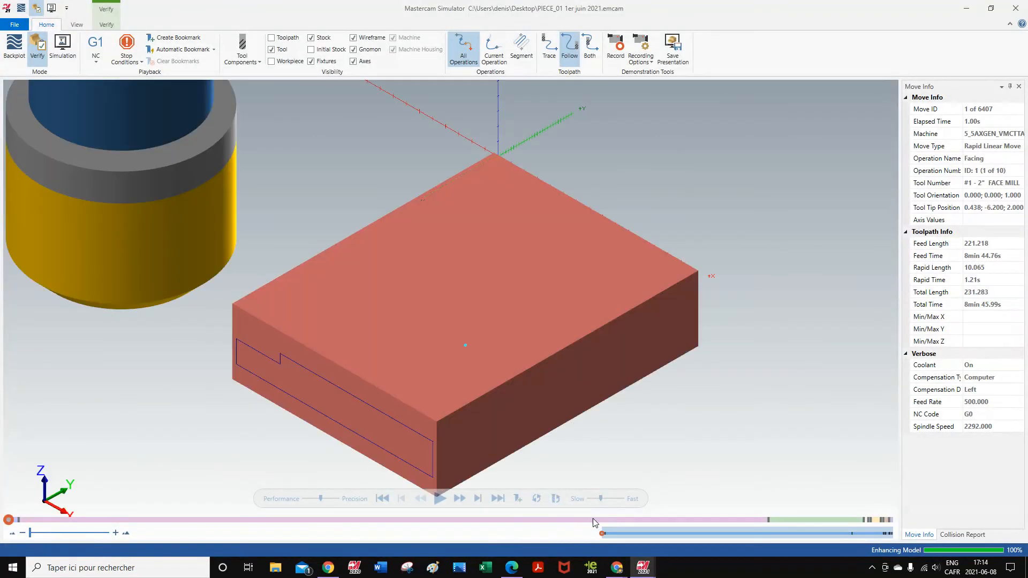
pyautogui.click(439, 499)
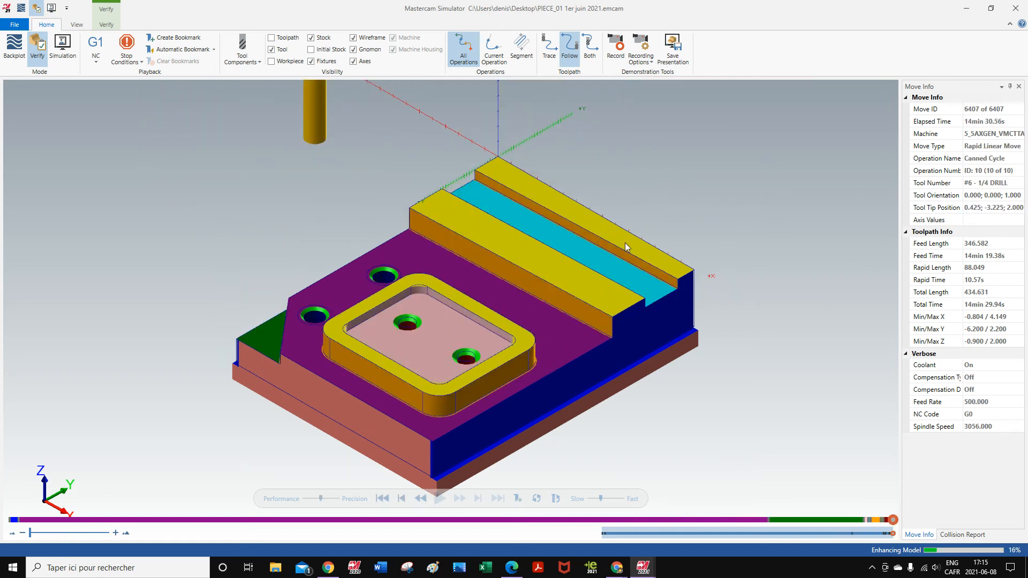
pyautogui.moveTo(688, 193); pyautogui.dragTo(670, 219, button='middle')
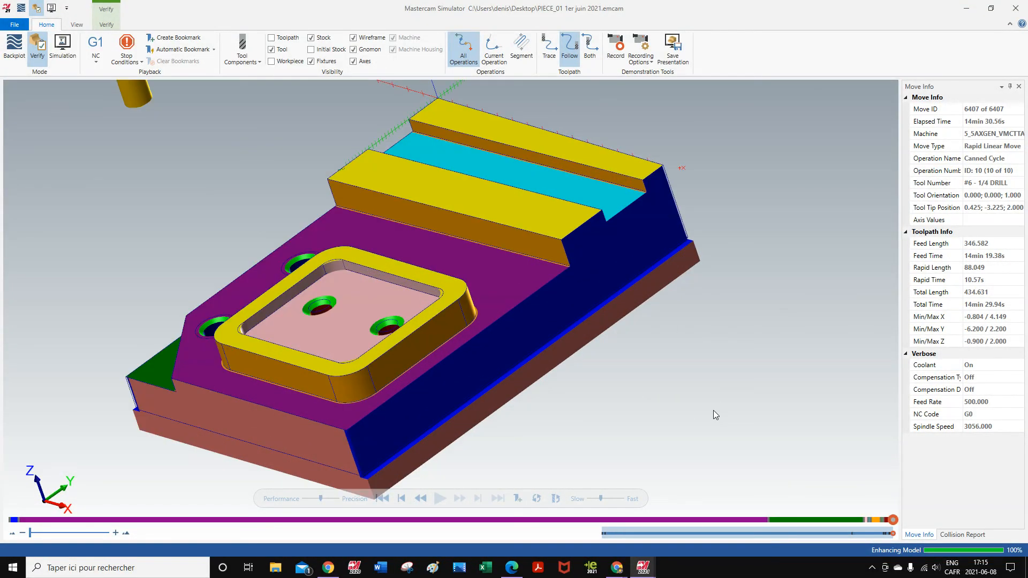
pyautogui.scroll(-2, 712, 410)
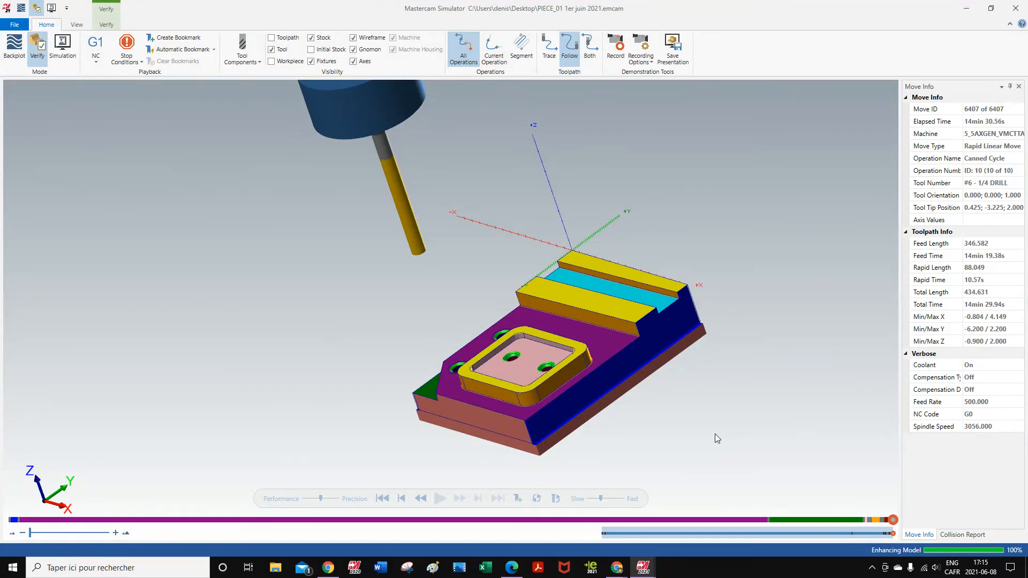